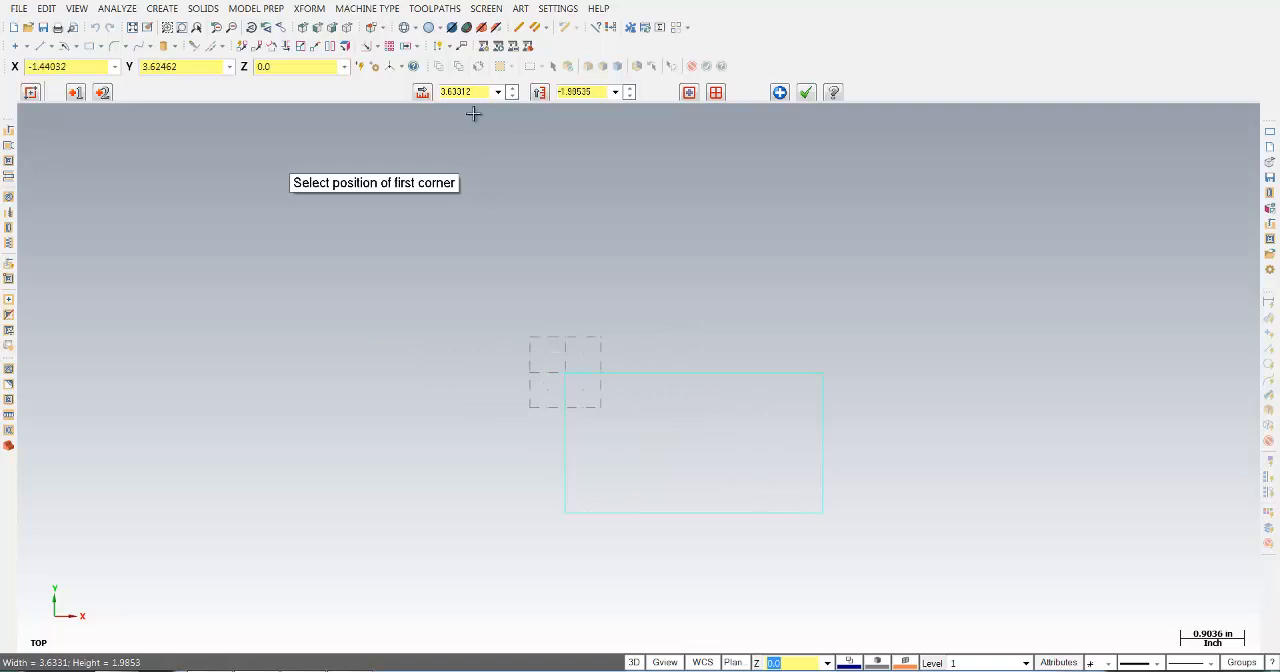
- Set the first rectangle to a width of 5.5 in and a height of -3.0 in and create it
click(480, 94)
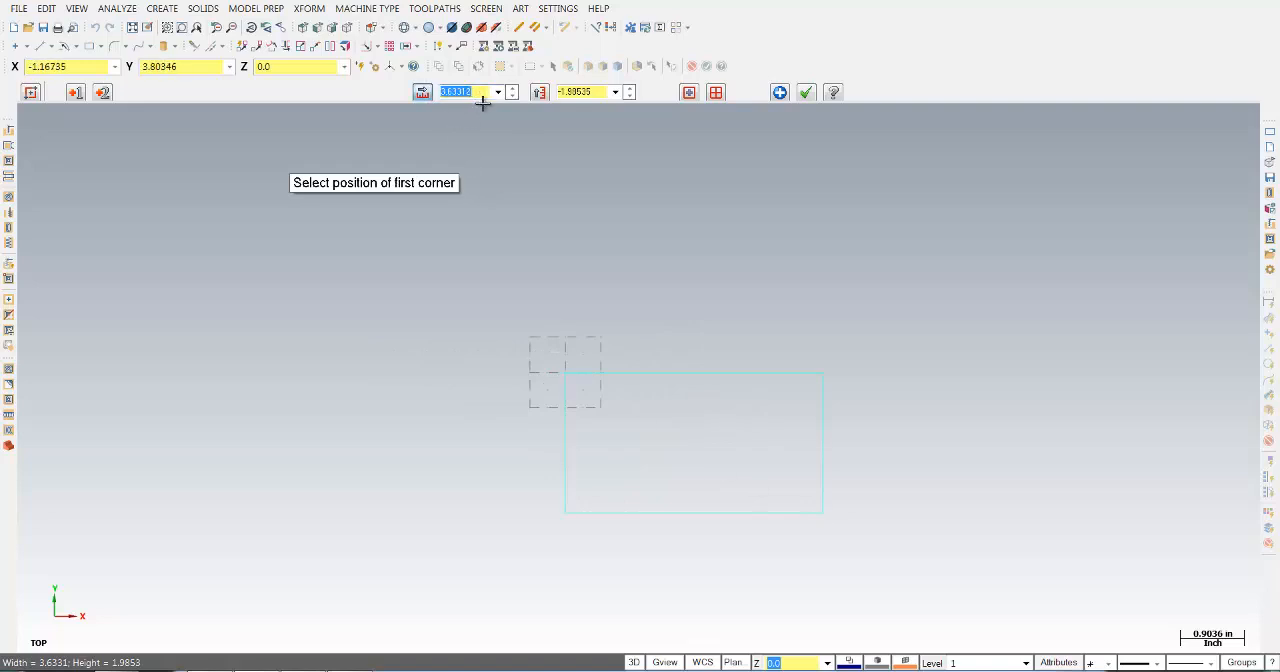
text(1)
key(Tab)
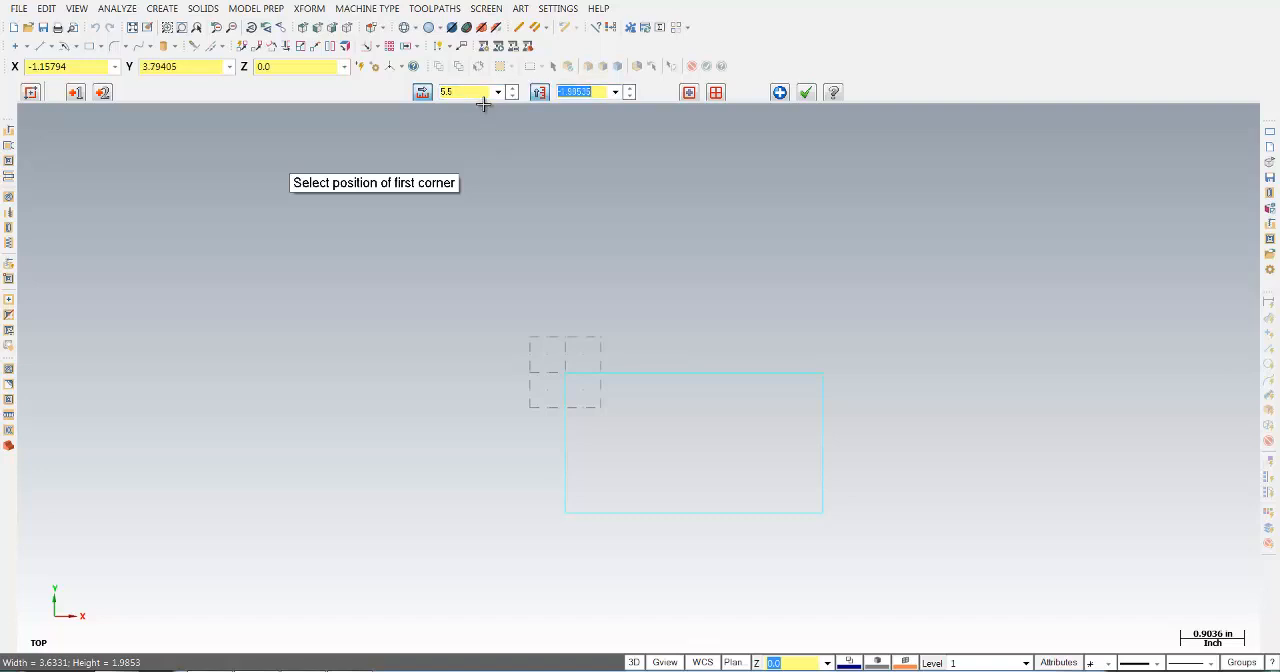
text(-3)
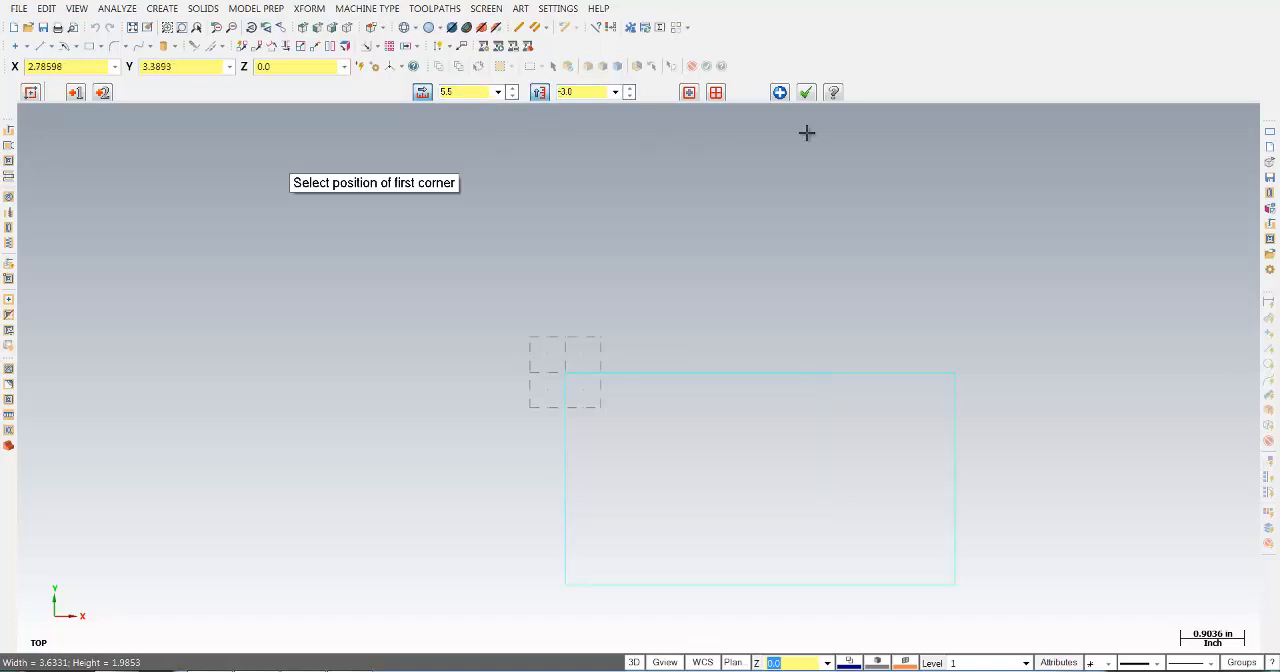
click(779, 92)
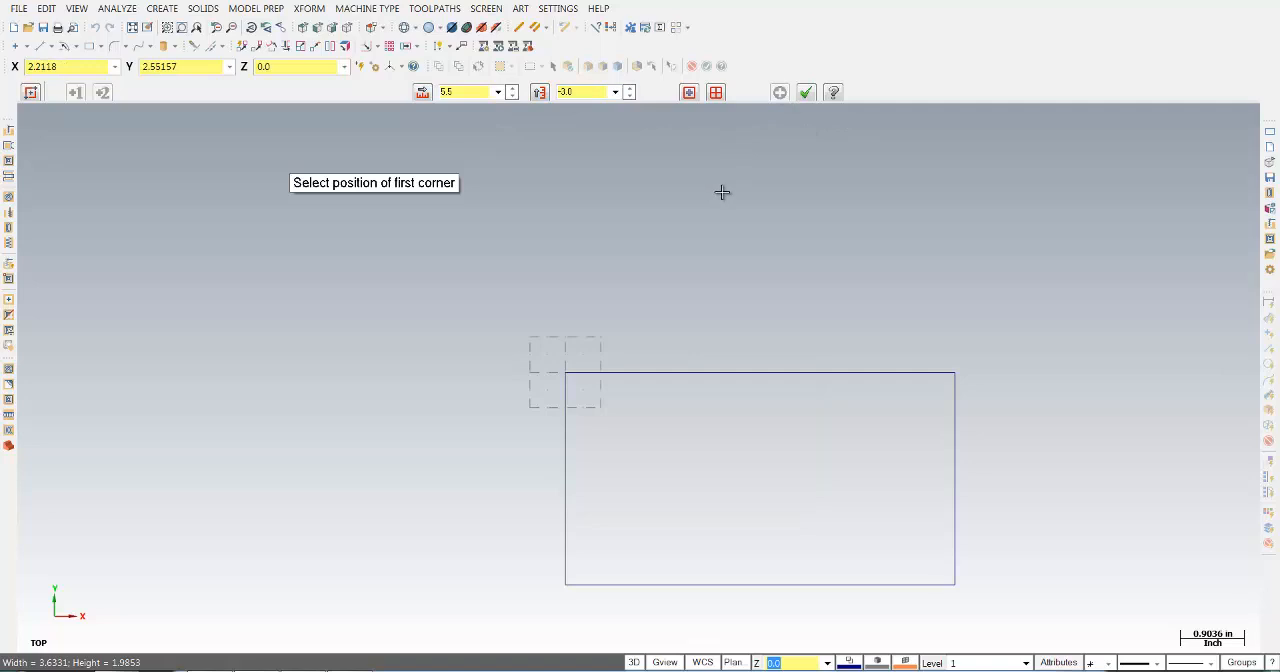
- Create an inner rectangle with its first corner at X 0.25, Y -0.25, width 5.0 in and height -2.5 in
click(359, 67)
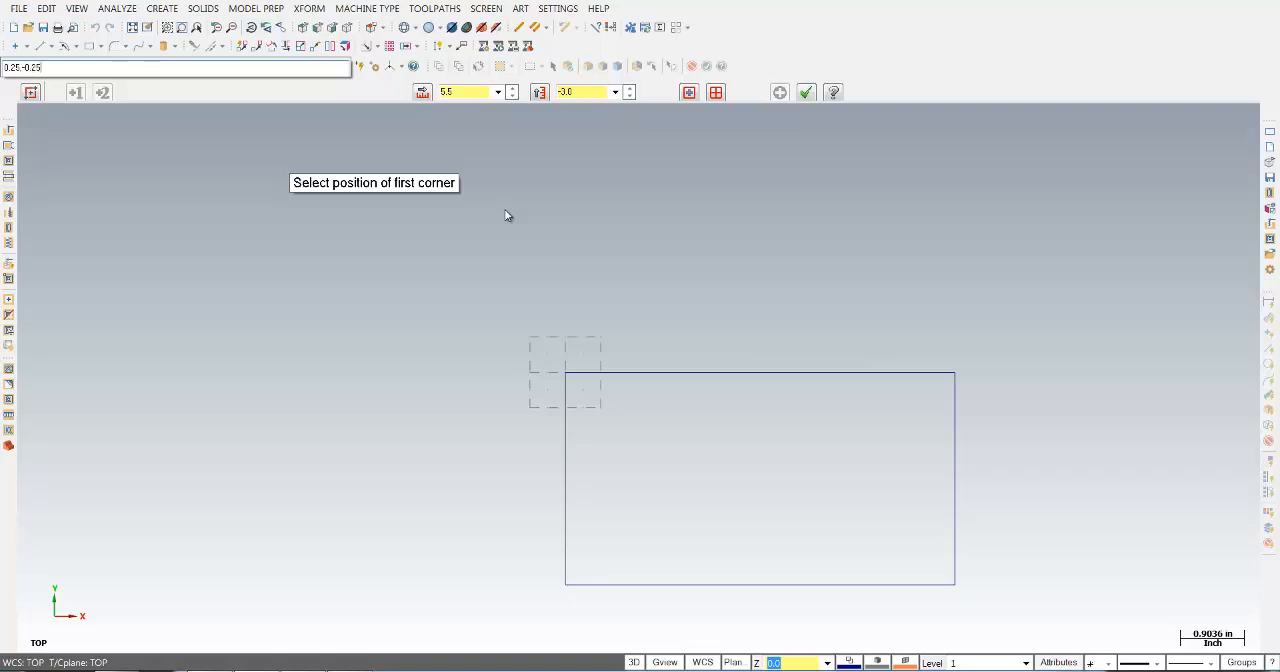
key(Return)
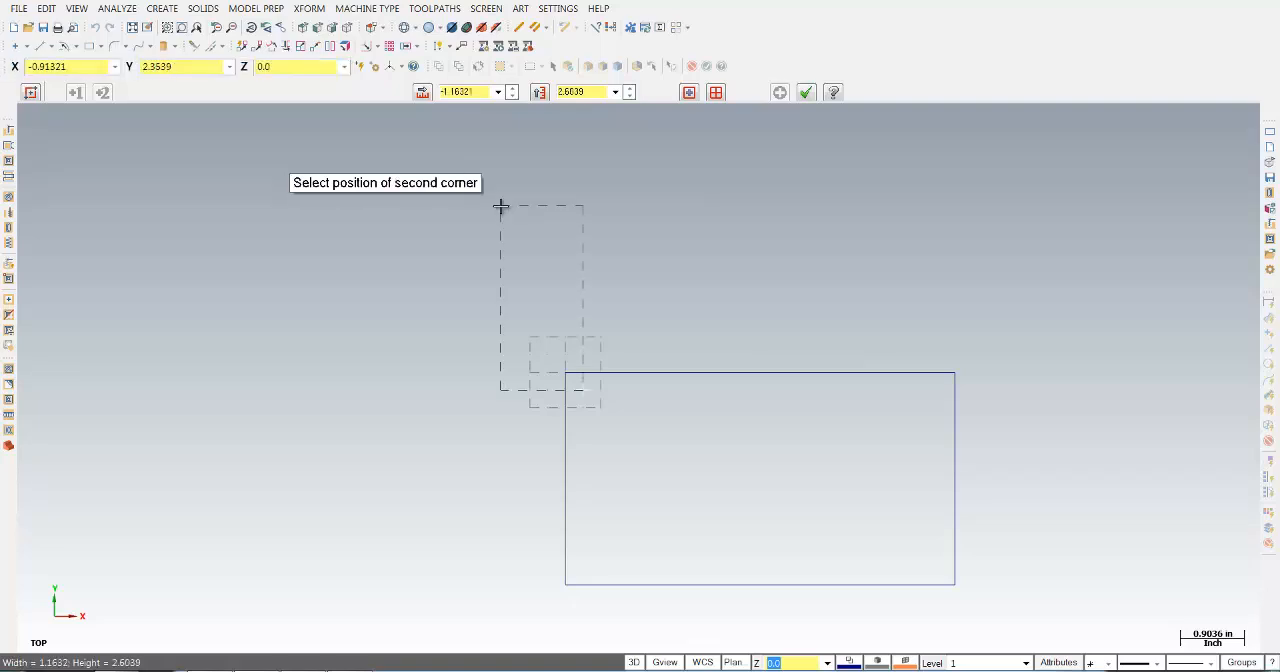
double_click(484, 97)
text(5.0)
key(Tab)
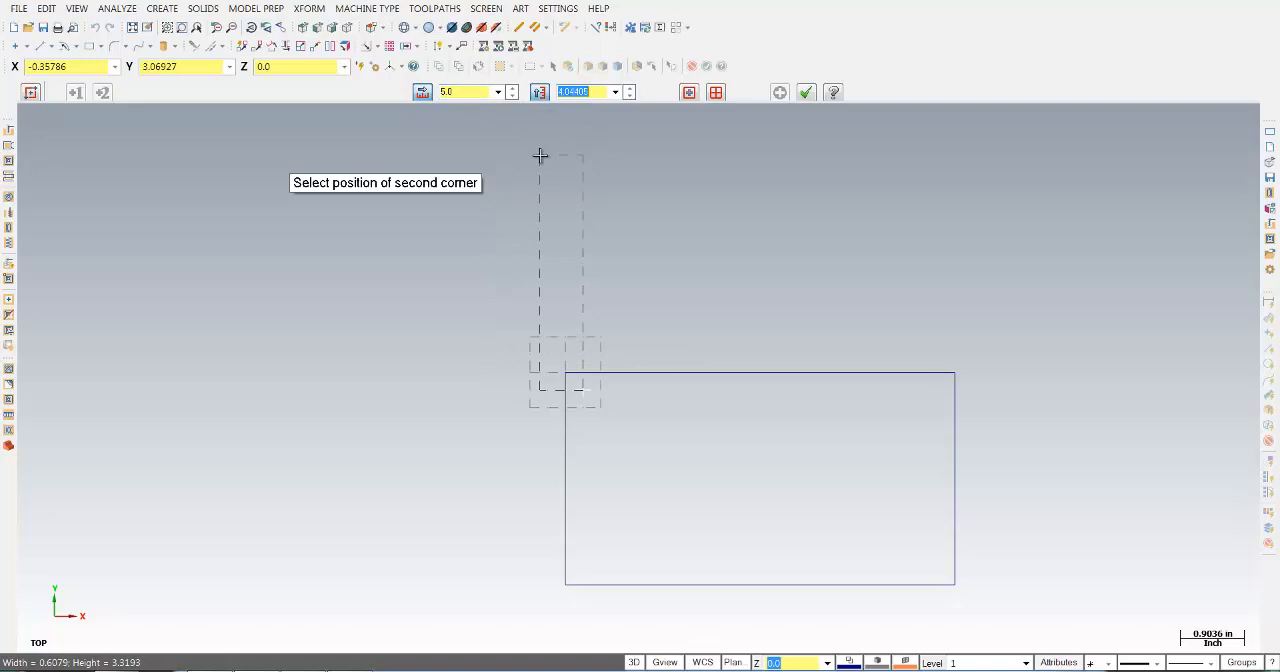
text(-2.5)
key(Return)
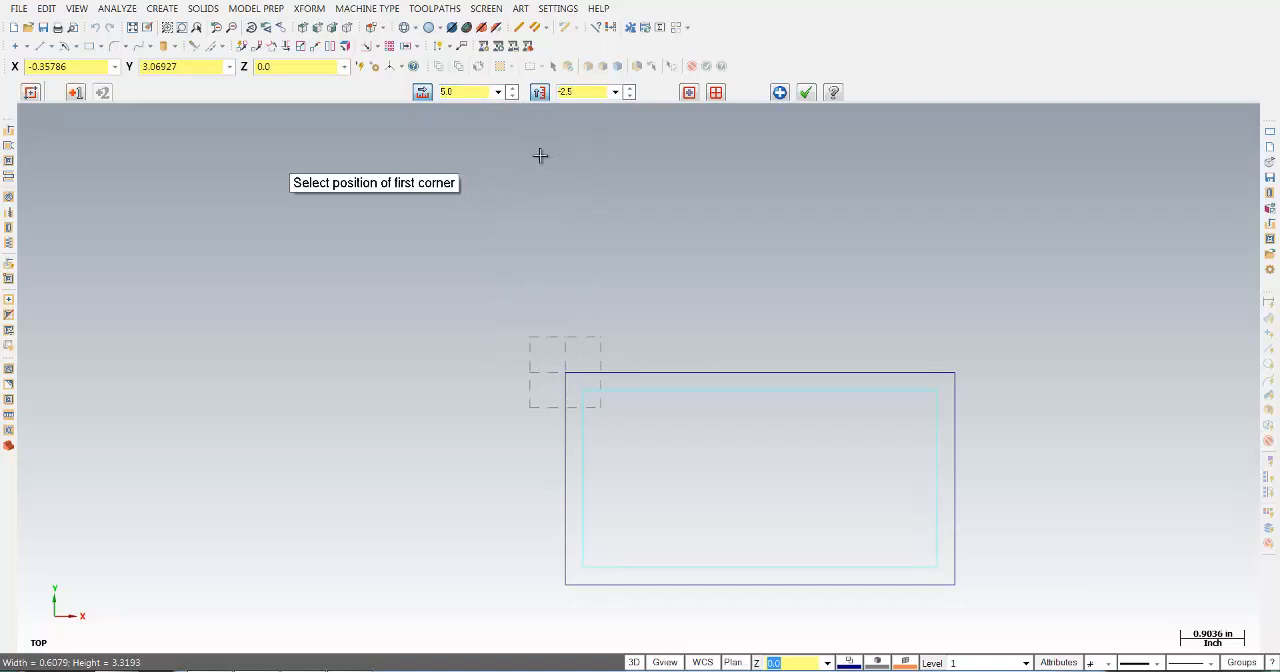
click(805, 92)
click(132, 28)
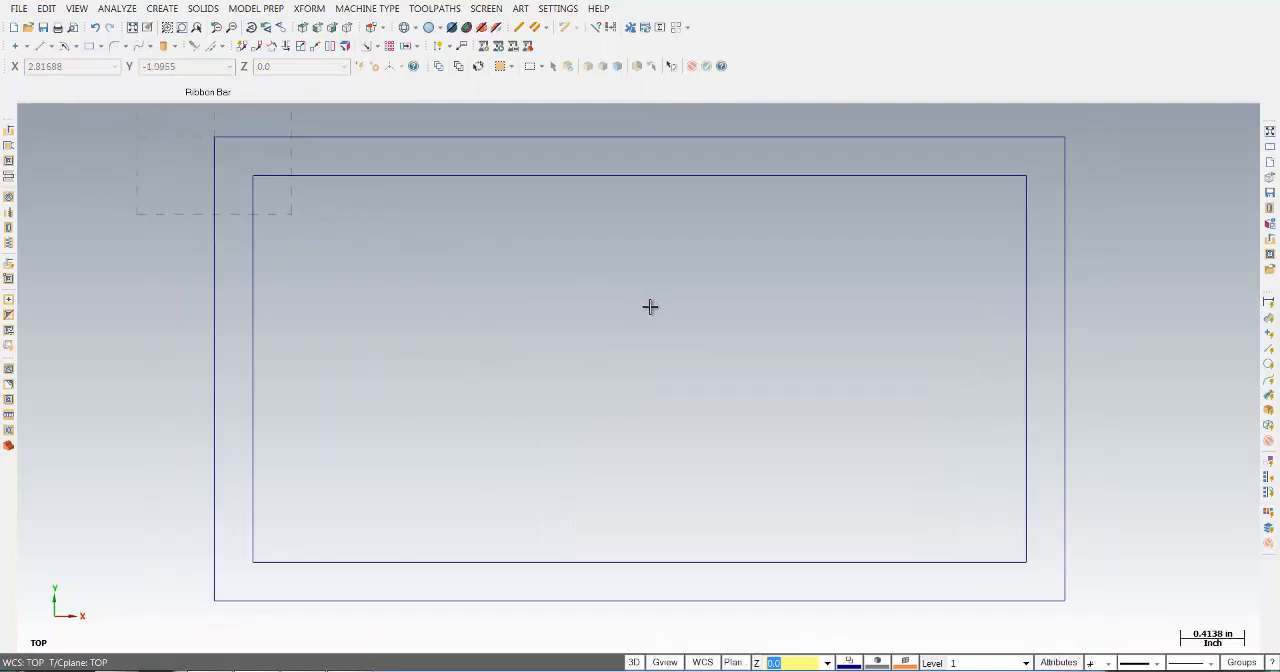
- Create a center-point circle of radius 0.375 in at the midpoint of the inner rectangle's lower edge
click(76, 46)
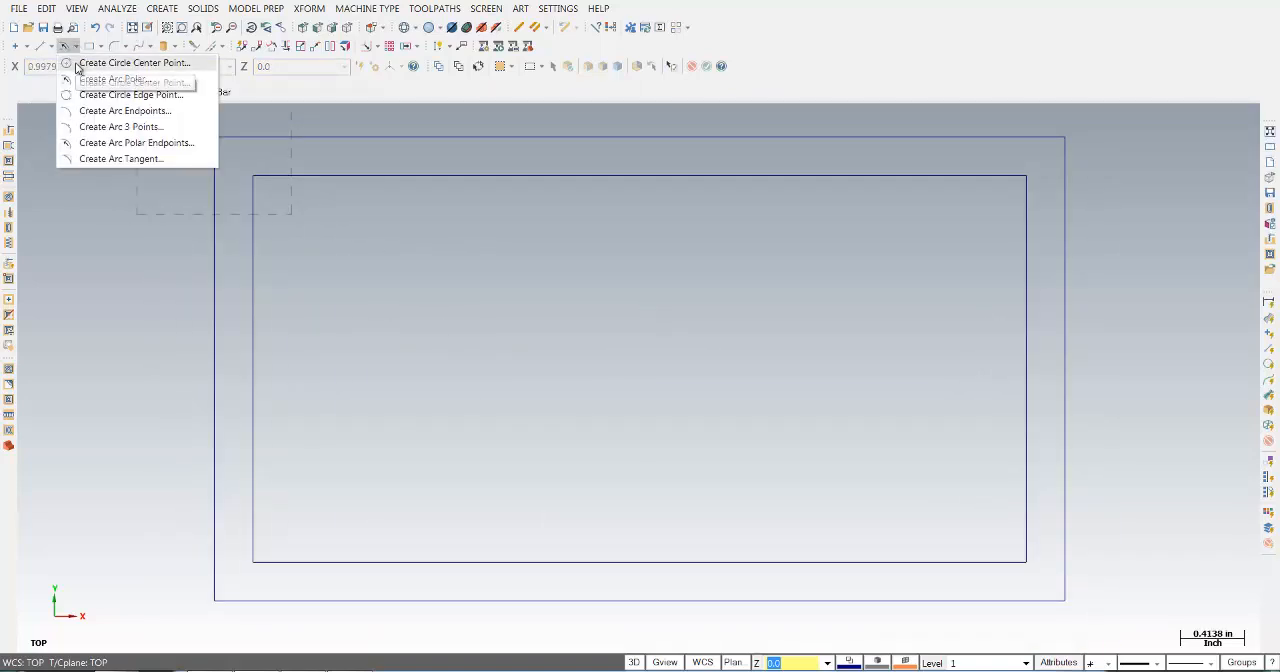
click(77, 63)
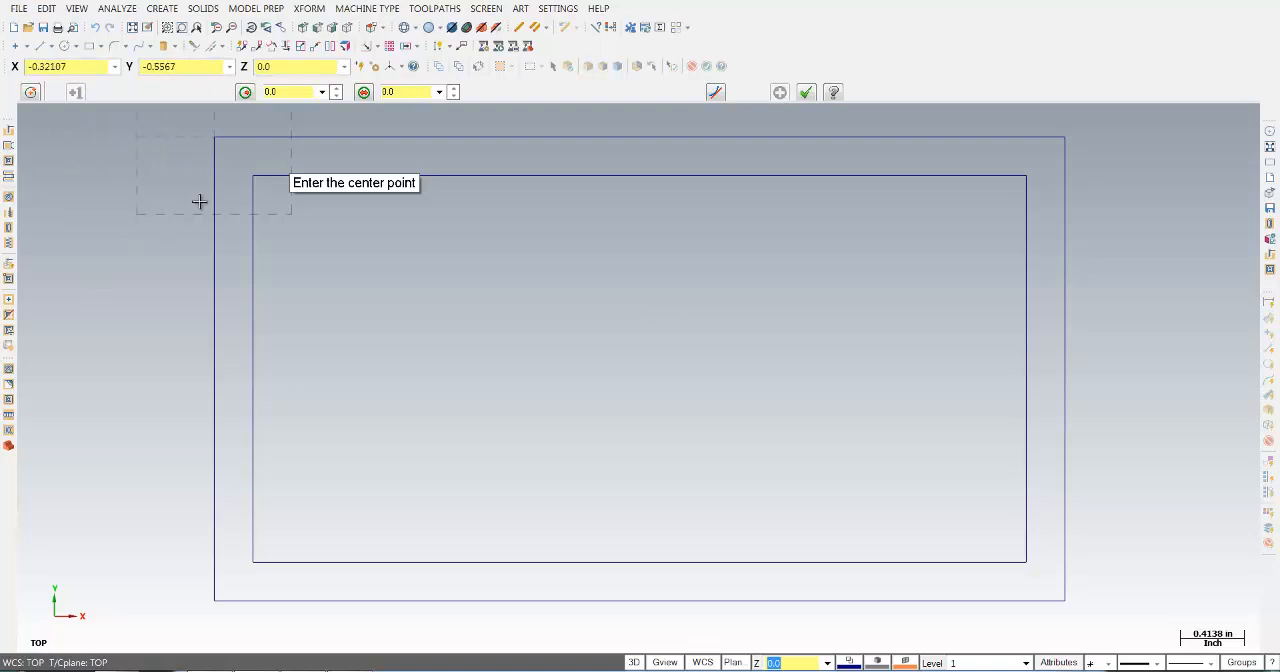
click(313, 93)
key(BackSpace)
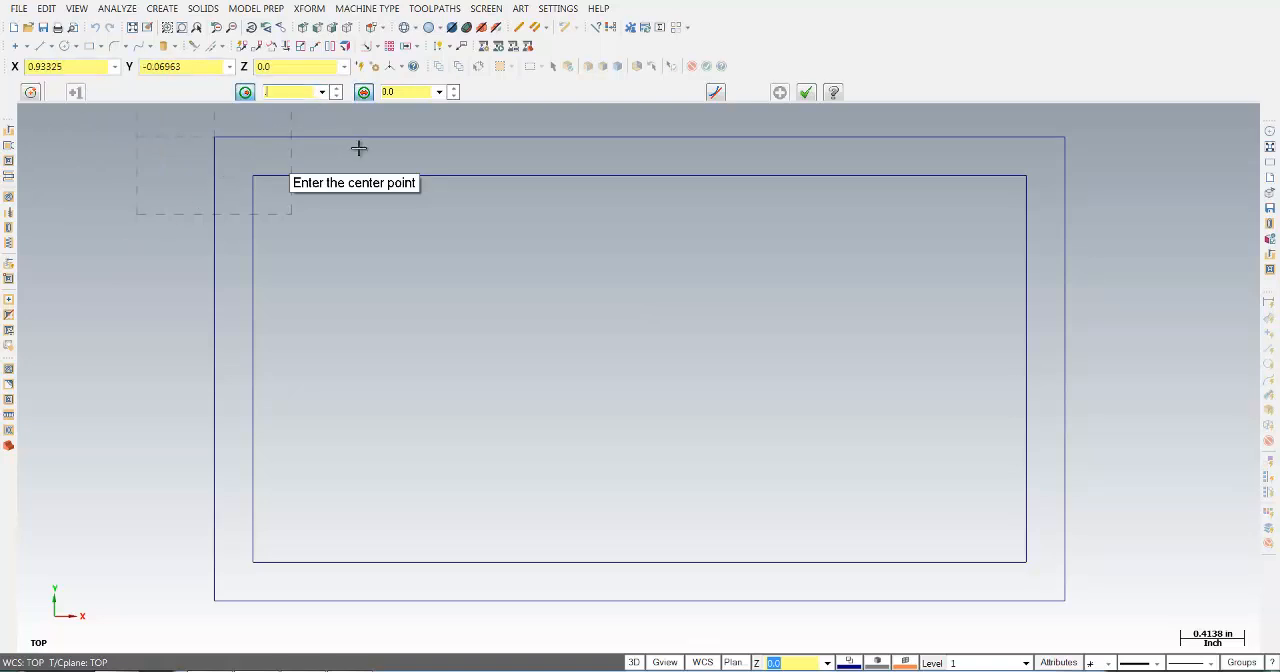
key(Return)
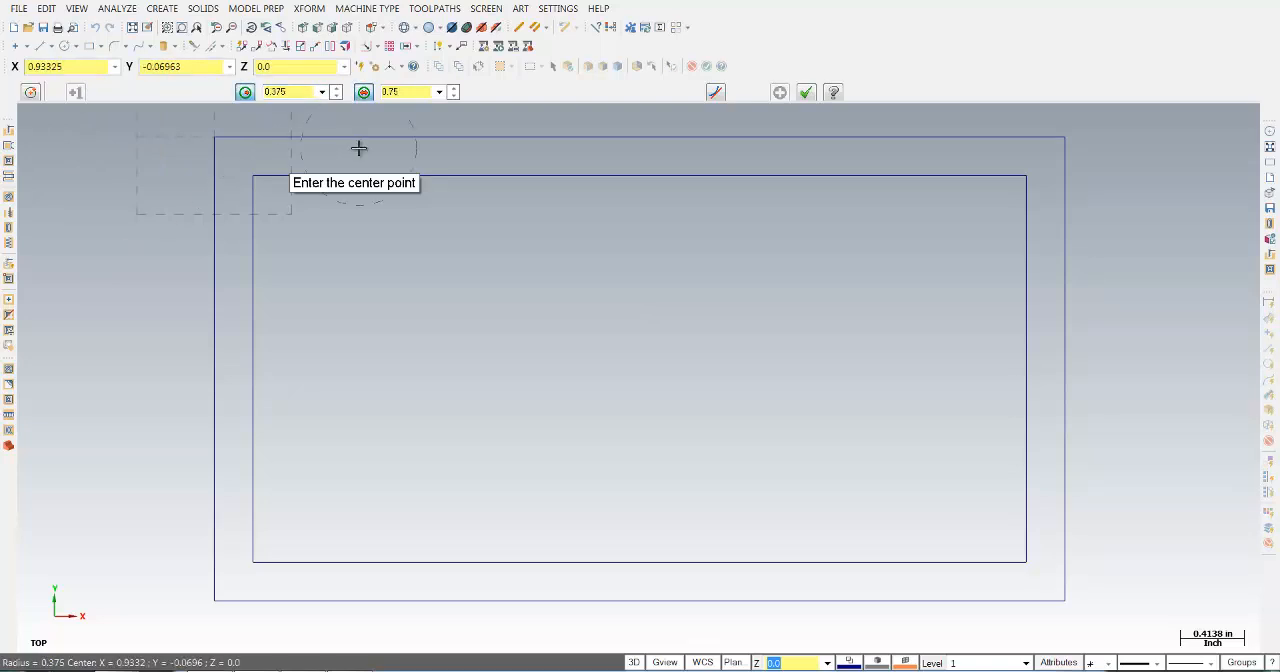
click(636, 563)
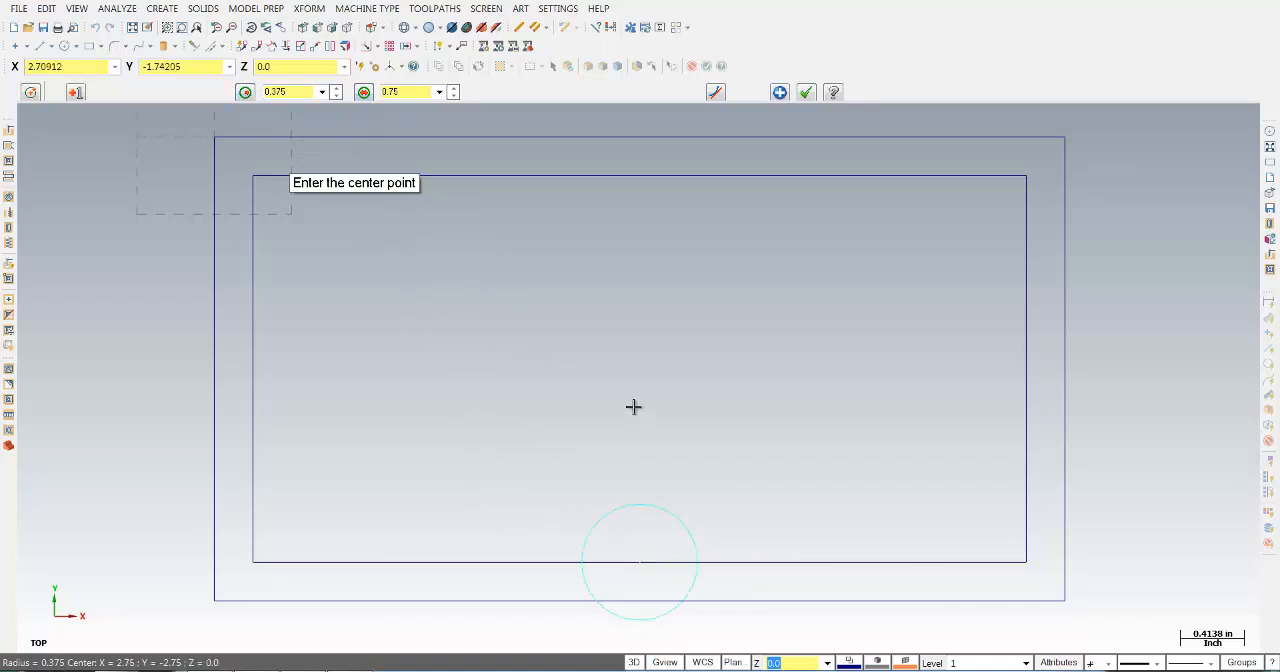
click(779, 92)
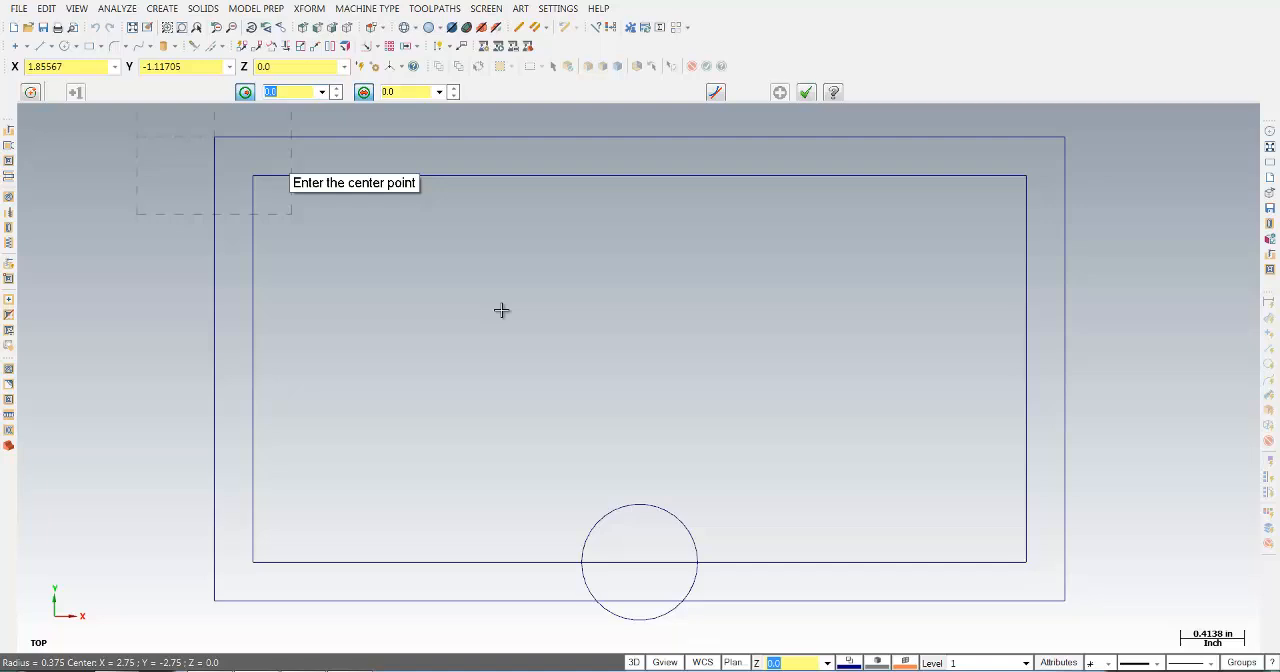
- Add a concentric circle of radius 0.625 in at the midpoint of the inner rectangle's lower edge
text(.625)
key(Return)
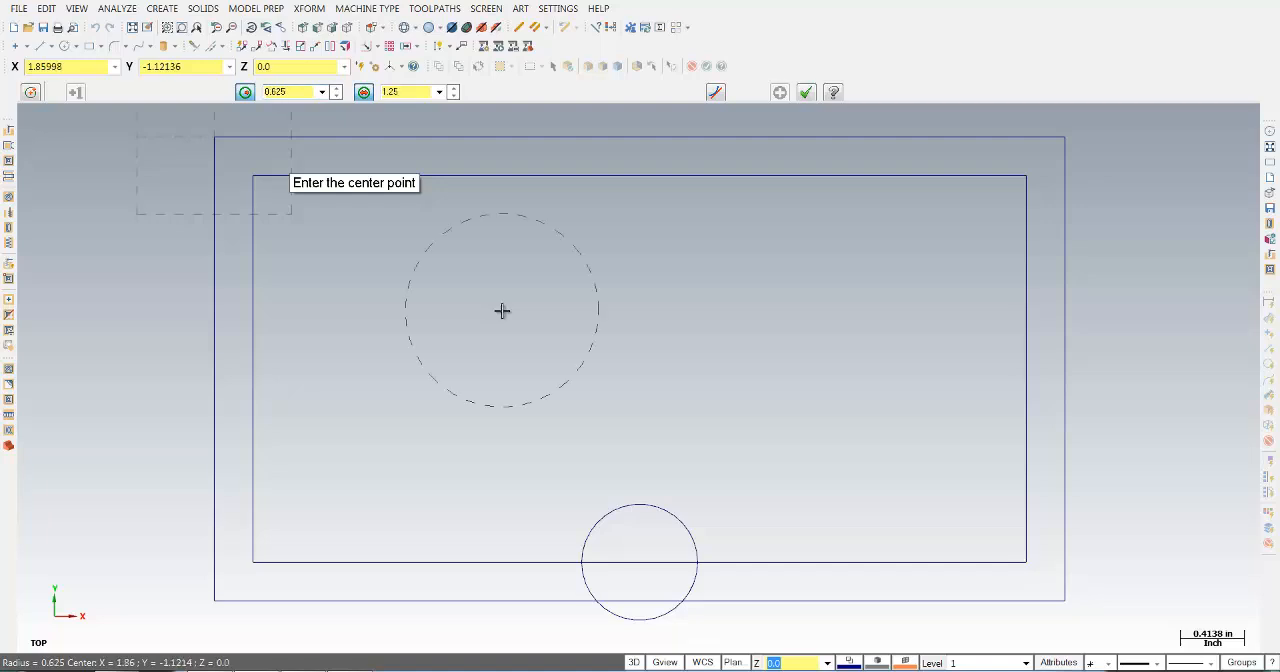
click(640, 562)
click(779, 92)
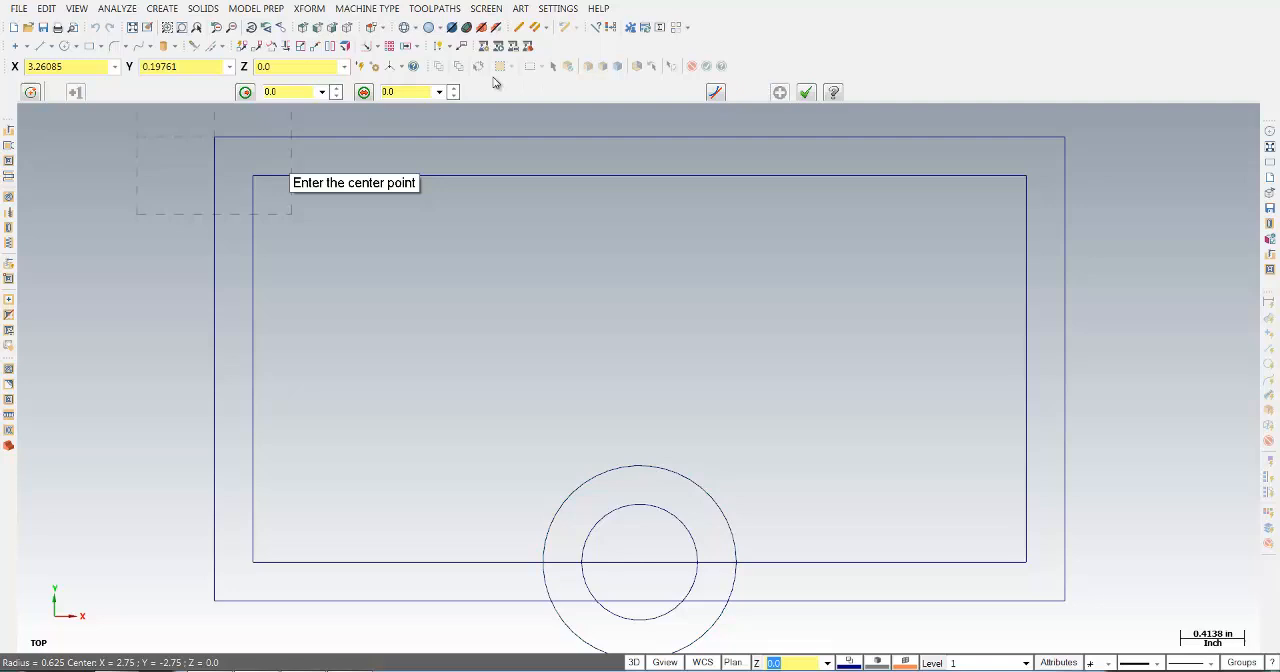
- Add a third concentric circle of radius 1.75 in at the same center and finish the circle command
click(289, 91)
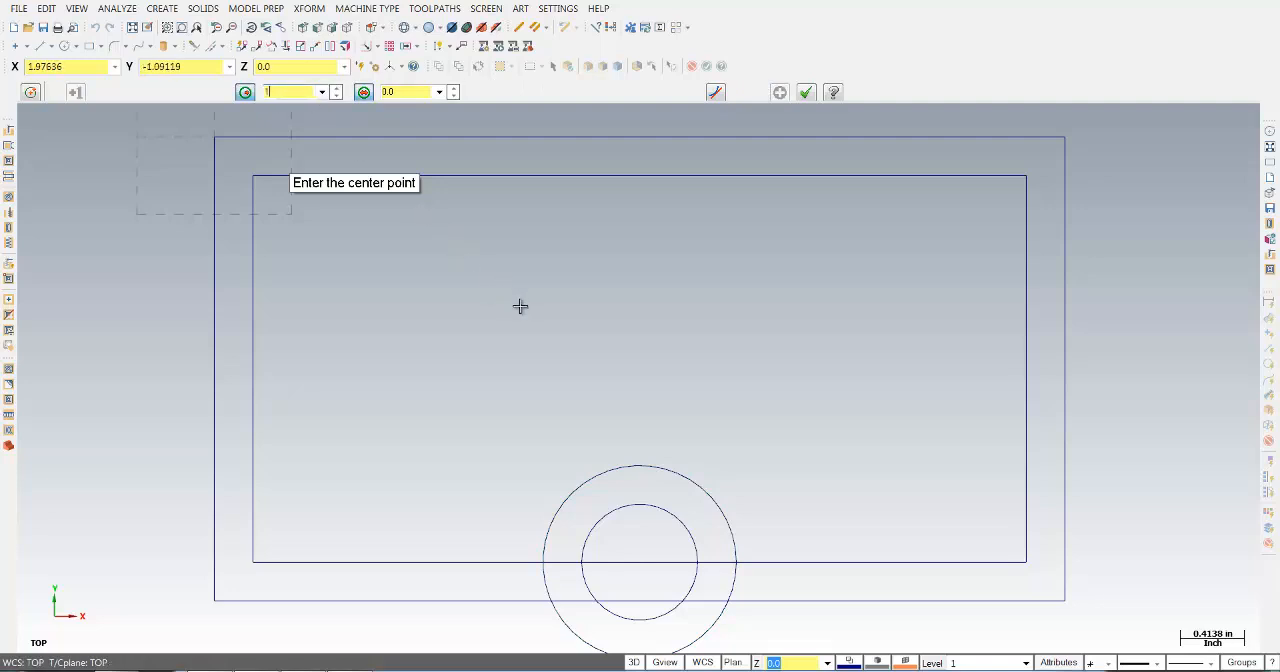
text(1.75)
key(Return)
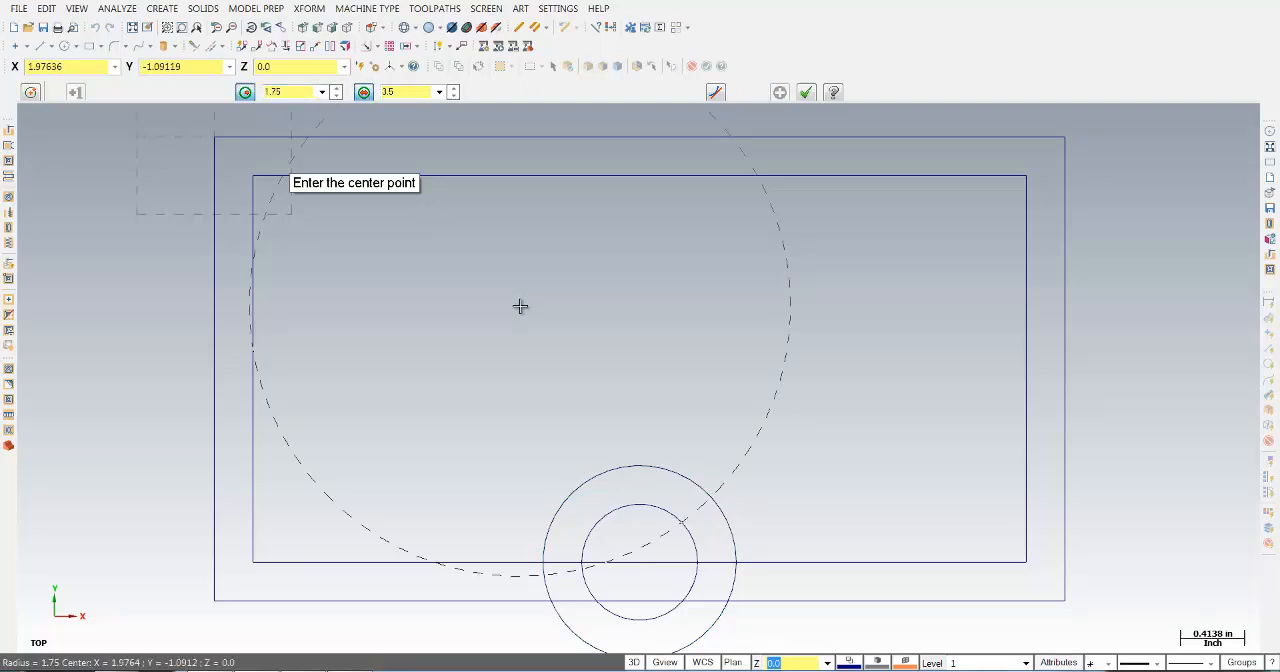
click(640, 562)
scroll(668, 368, down, 1)
scroll(668, 368, down, 2)
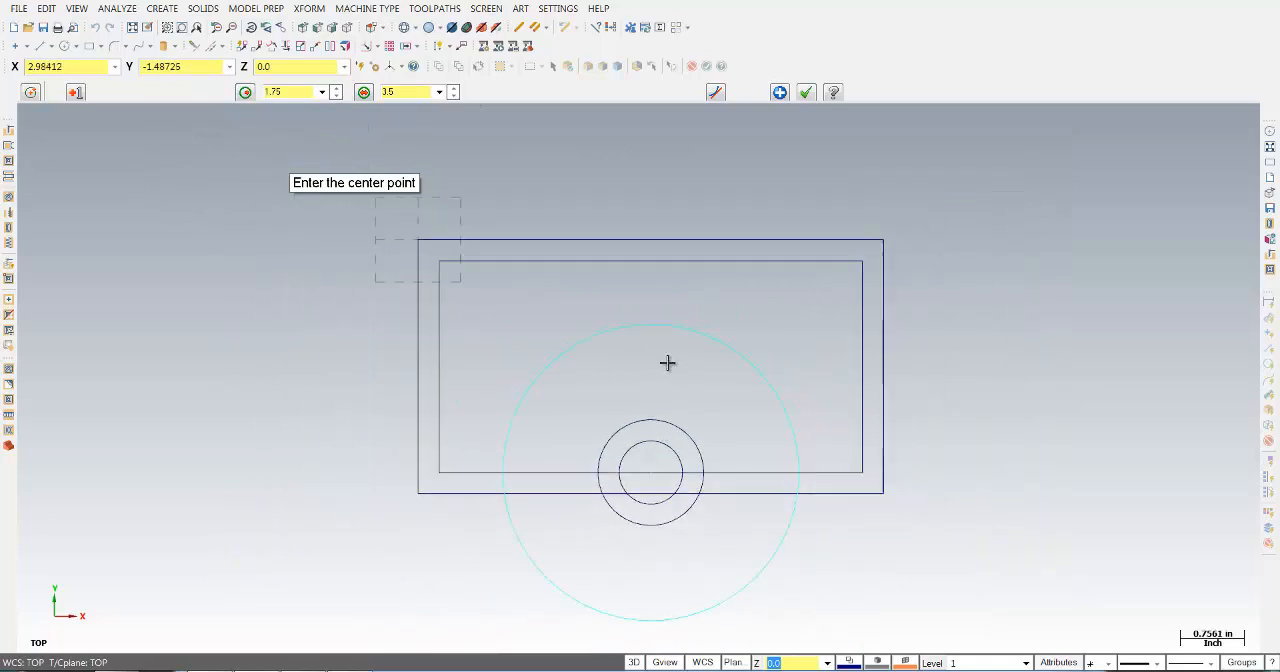
scroll(749, 463, down, 1)
scroll(806, 451, up, 2)
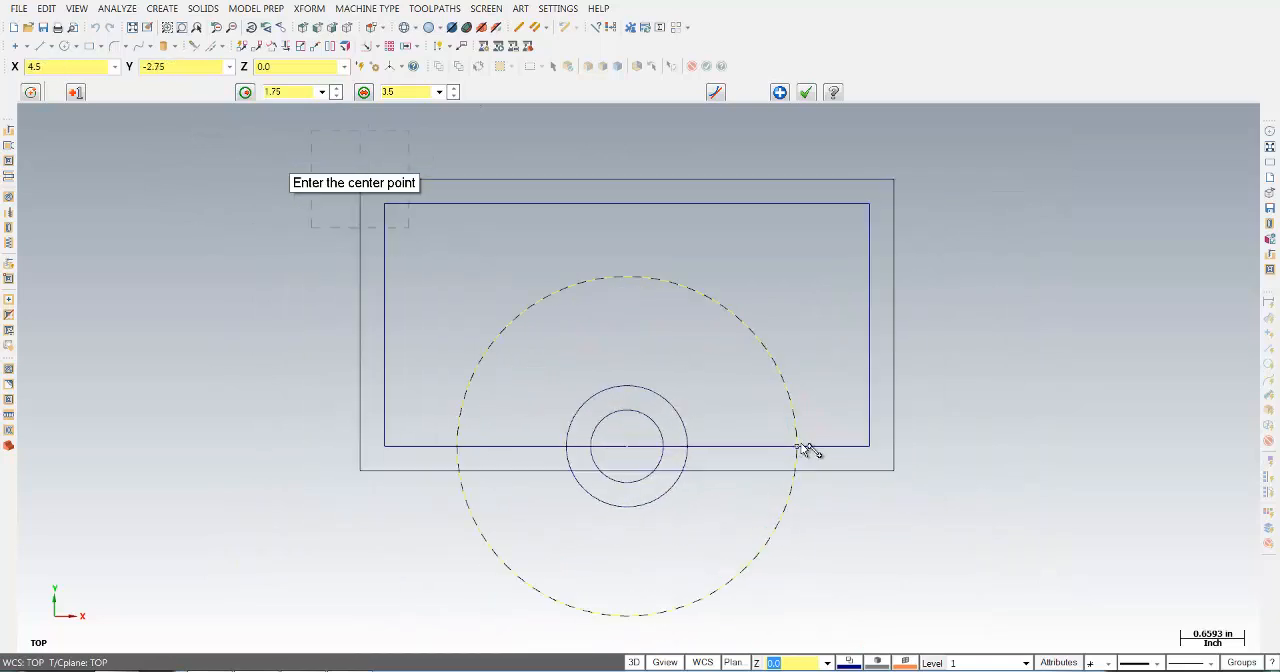
click(805, 92)
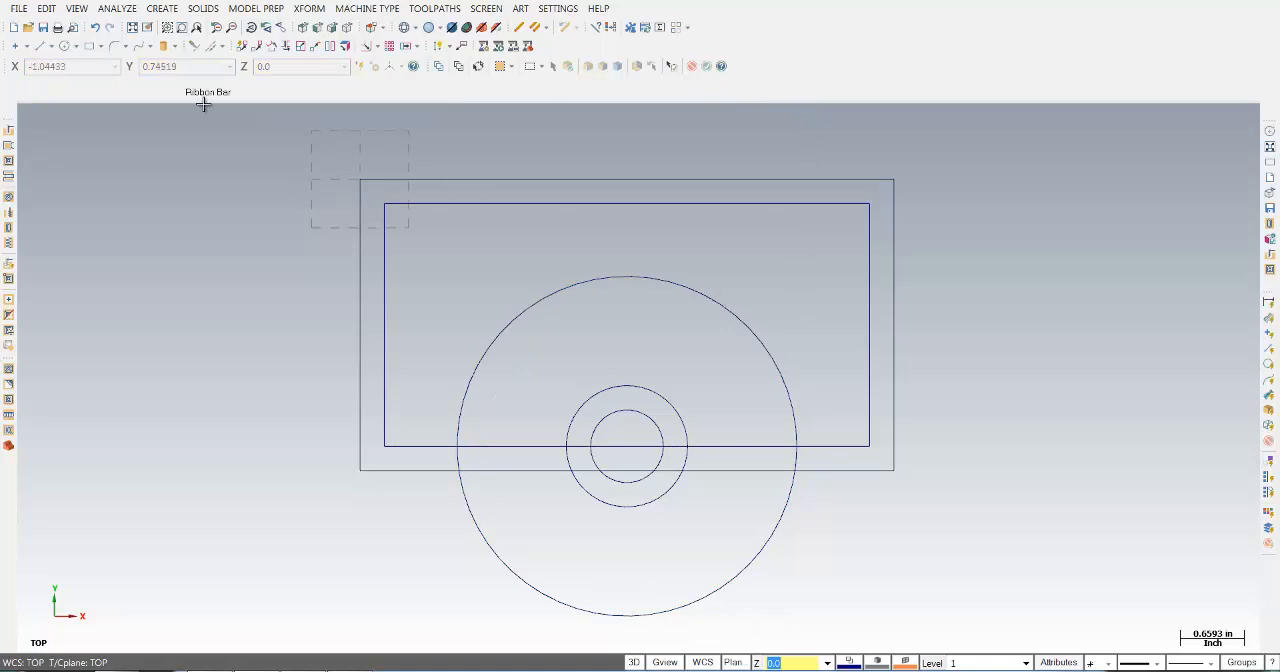
- Create a 1.441 in radius arc tangent to the 0.625 in radius circle at its top point, keeping the arc that curves down to the left
click(77, 47)
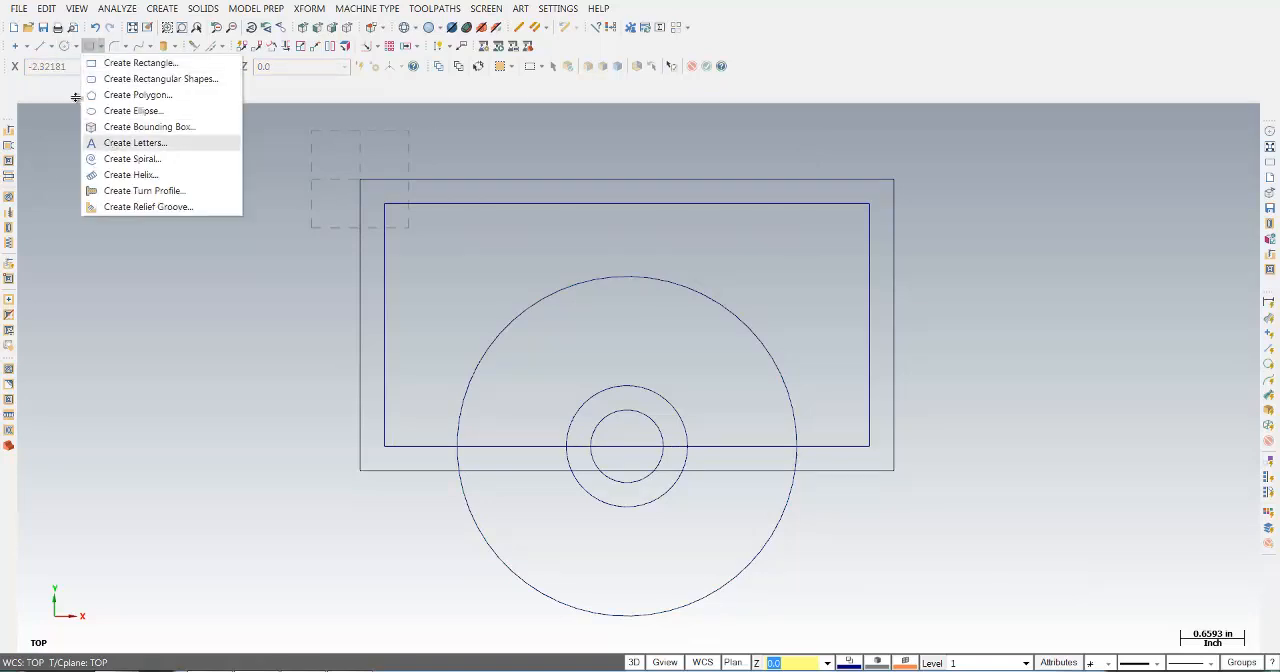
click(100, 159)
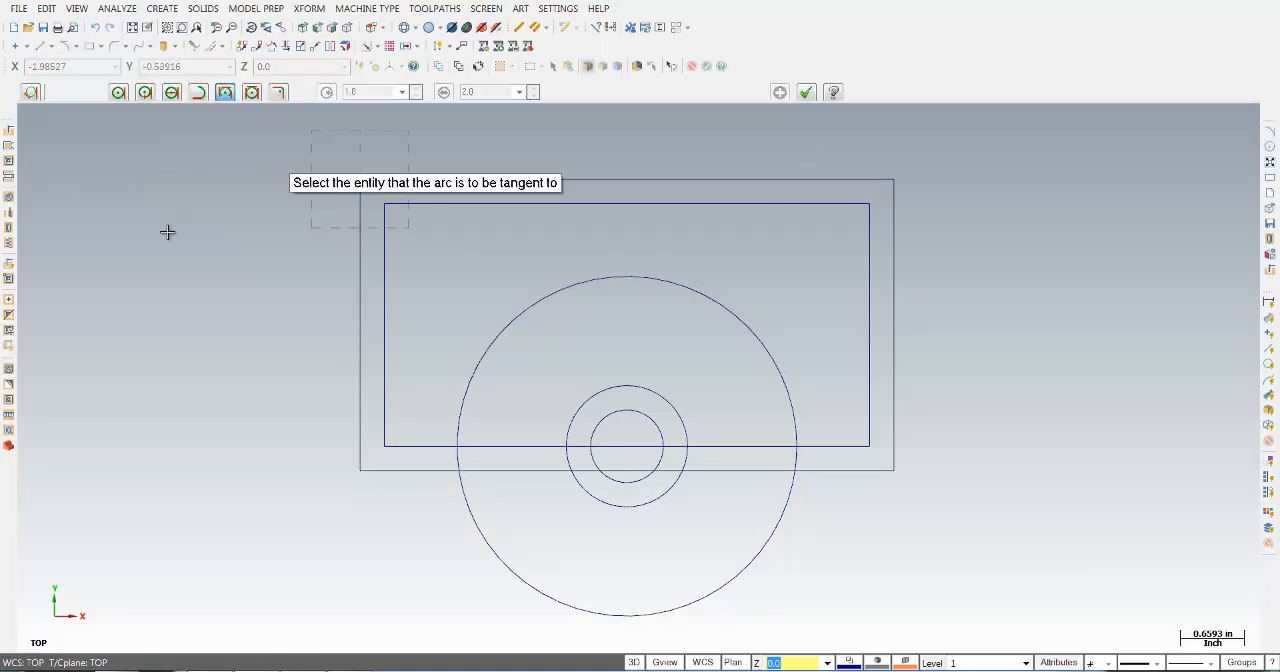
click(117, 92)
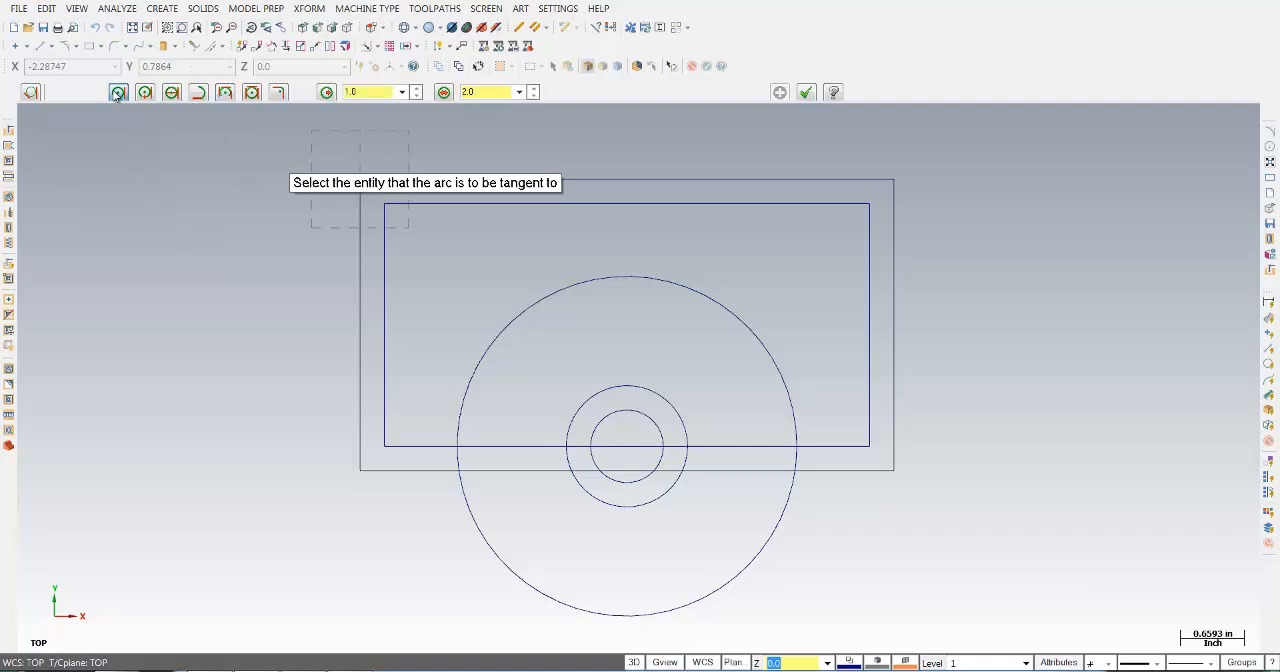
double_click(383, 92)
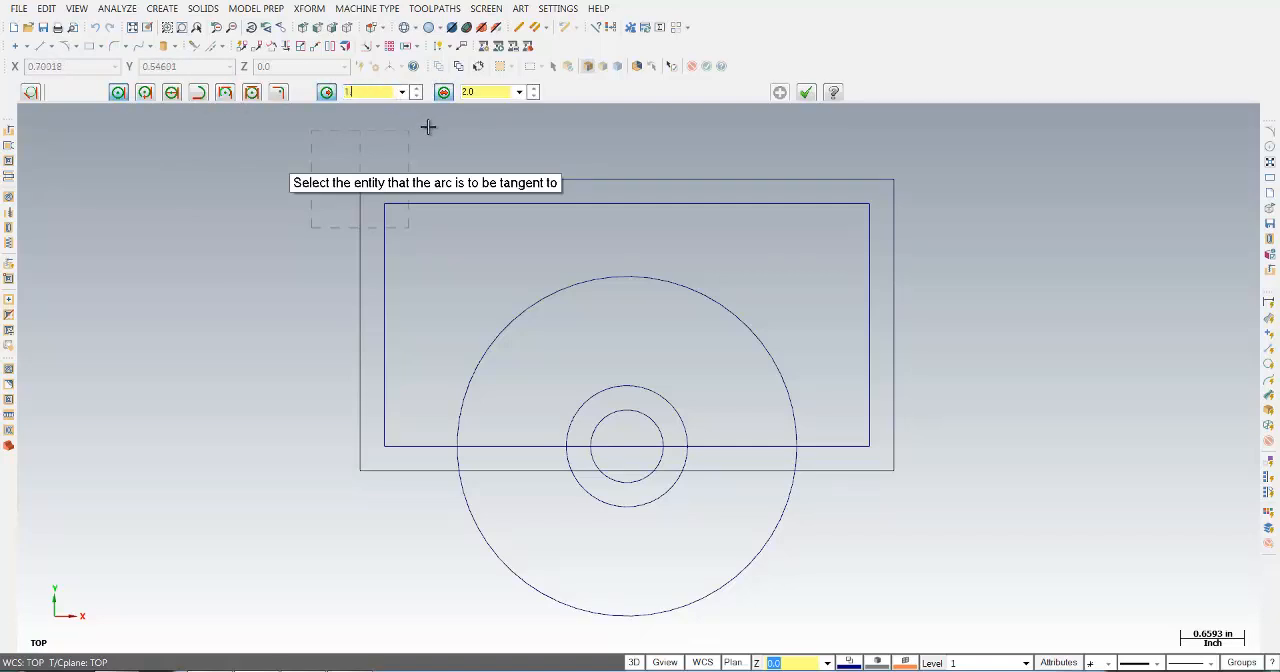
text(1.441)
click(663, 399)
click(626, 386)
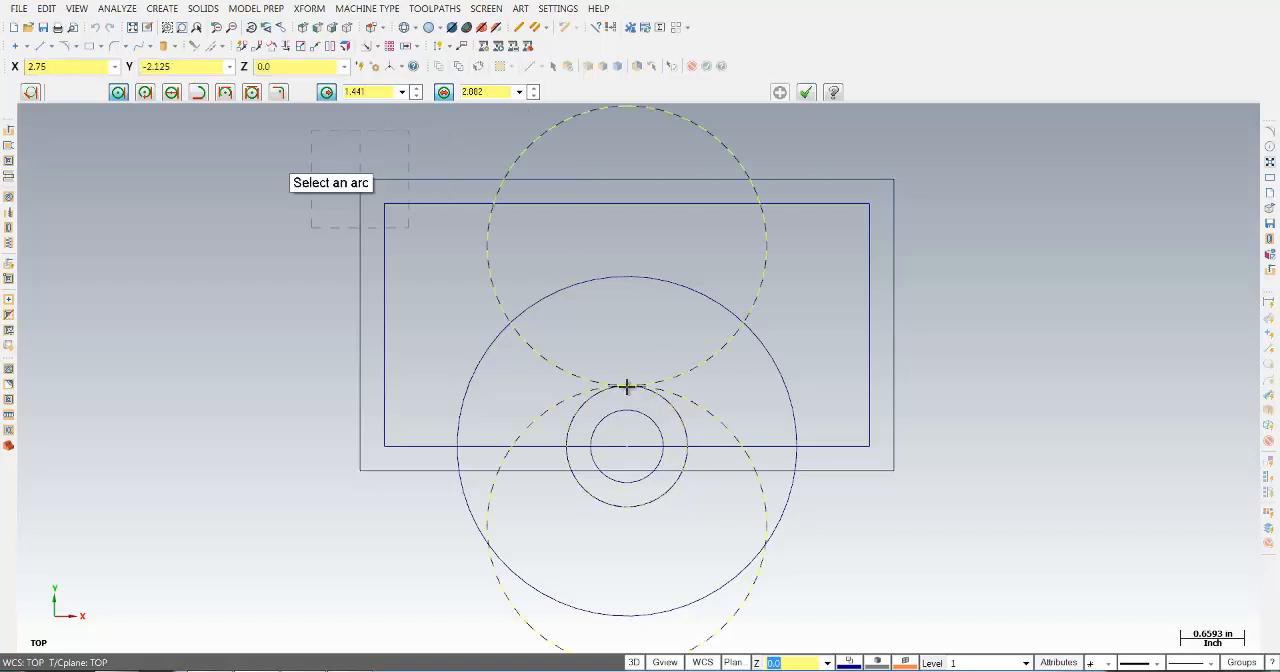
click(491, 500)
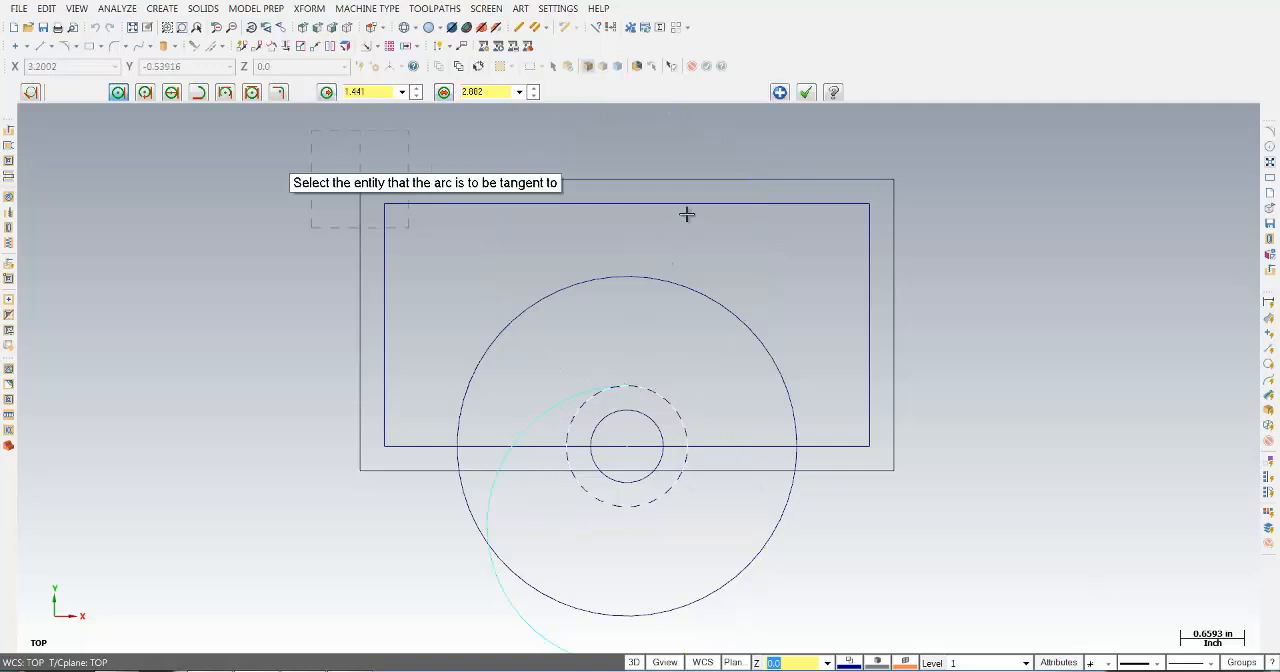
click(806, 92)
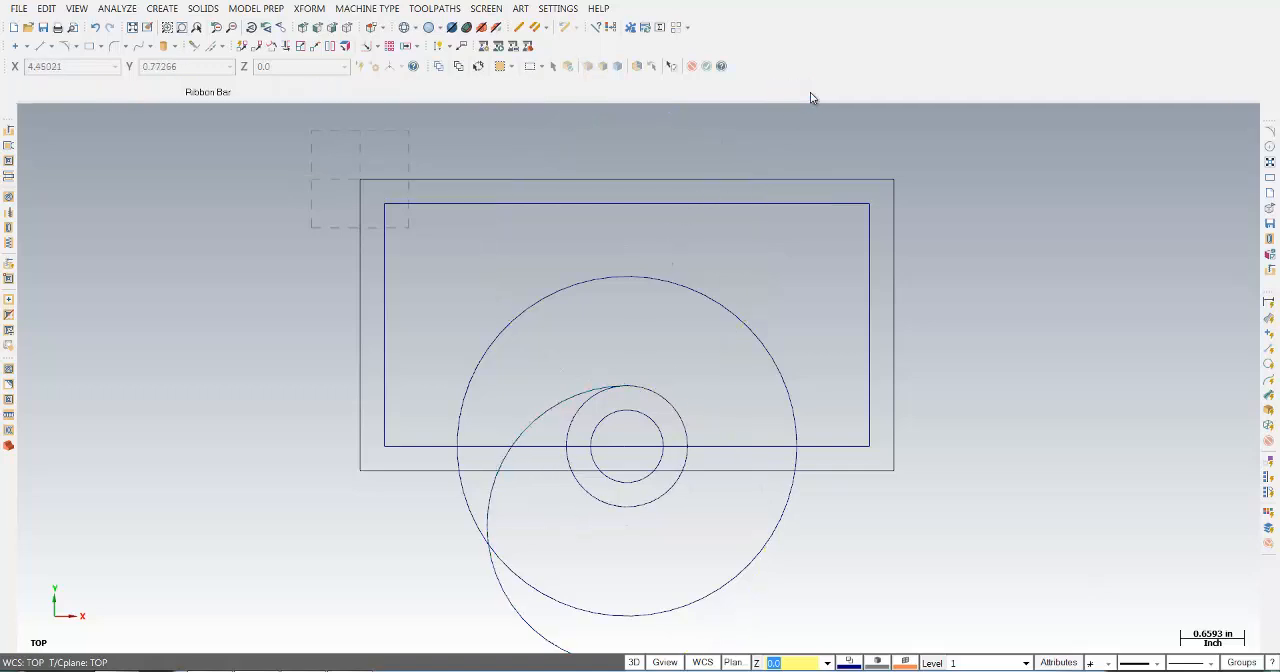
- Trim the 1.75 in radius circle to its upper half and the tangent arc to its upper portion at the inner rectangle's lower edge
click(195, 47)
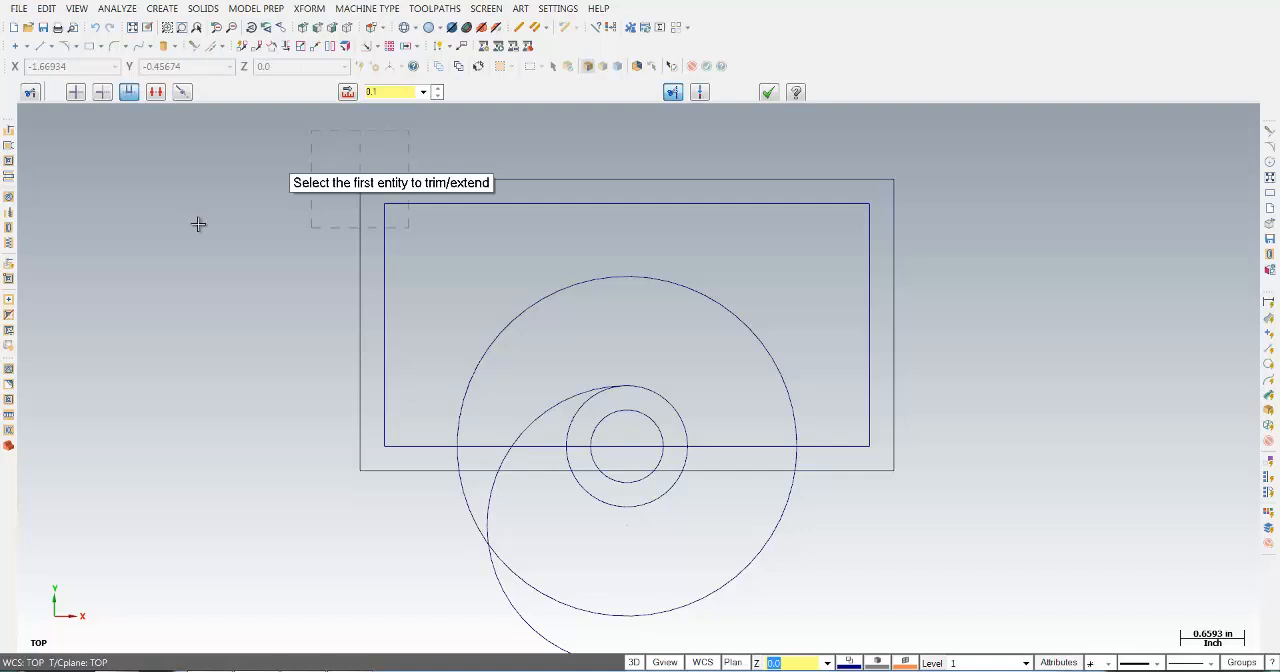
click(183, 92)
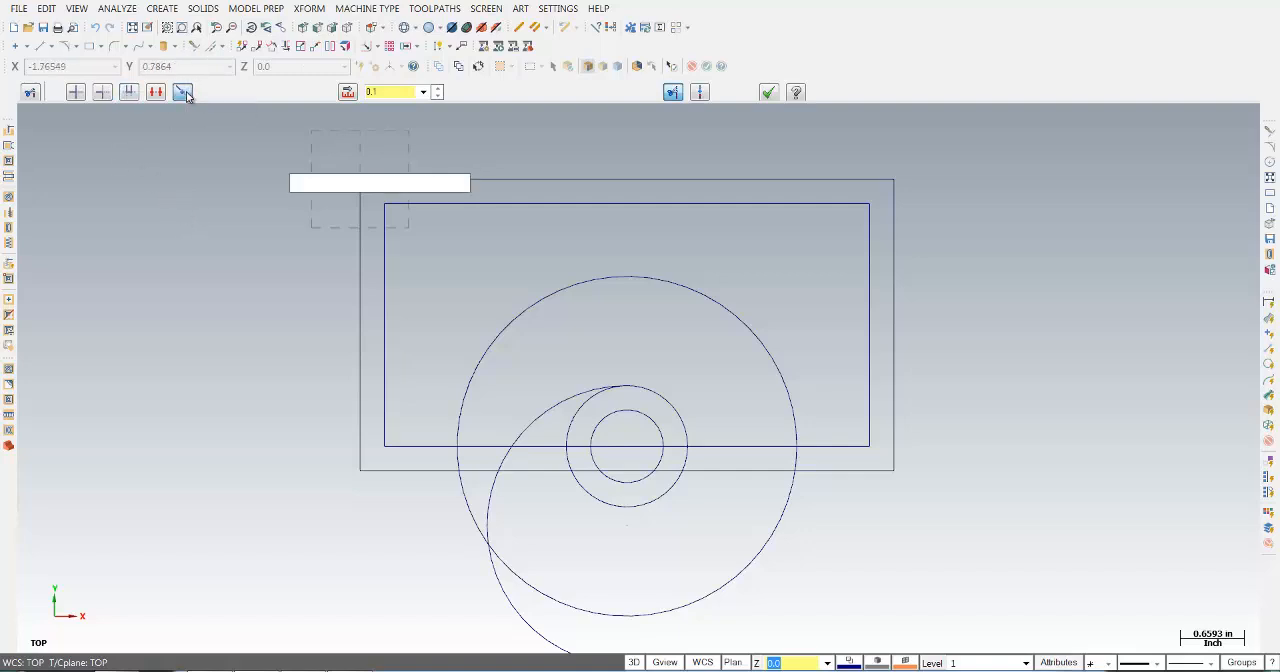
click(761, 341)
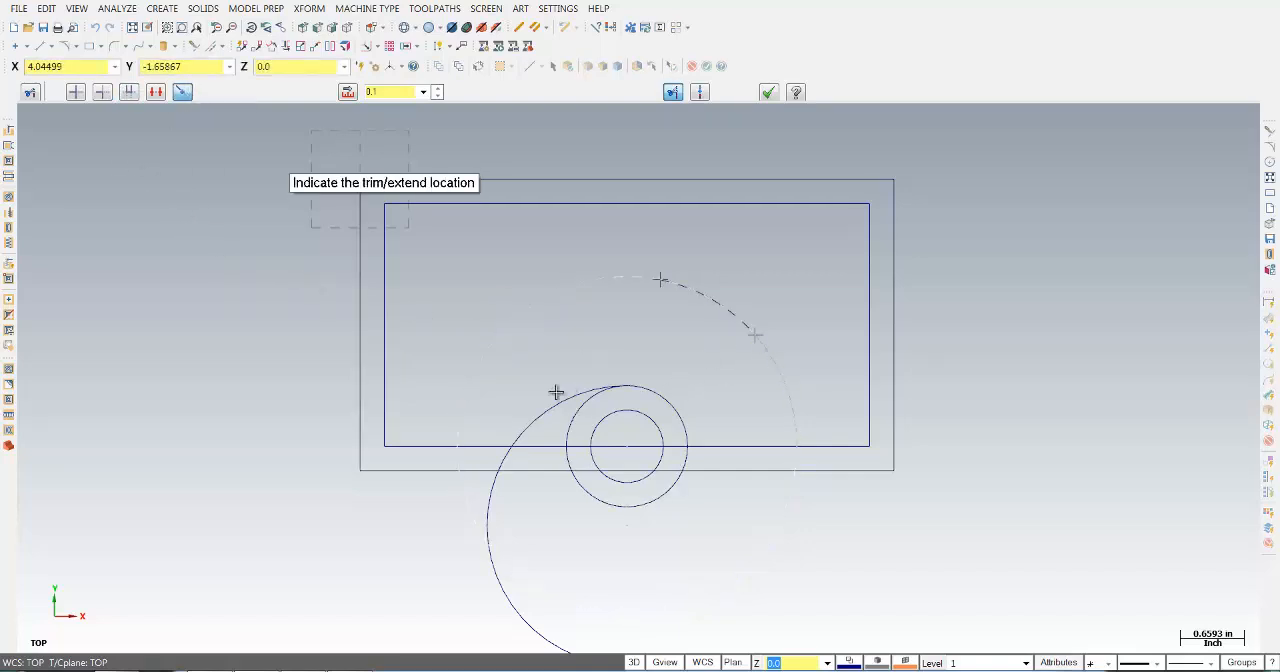
click(390, 451)
click(384, 447)
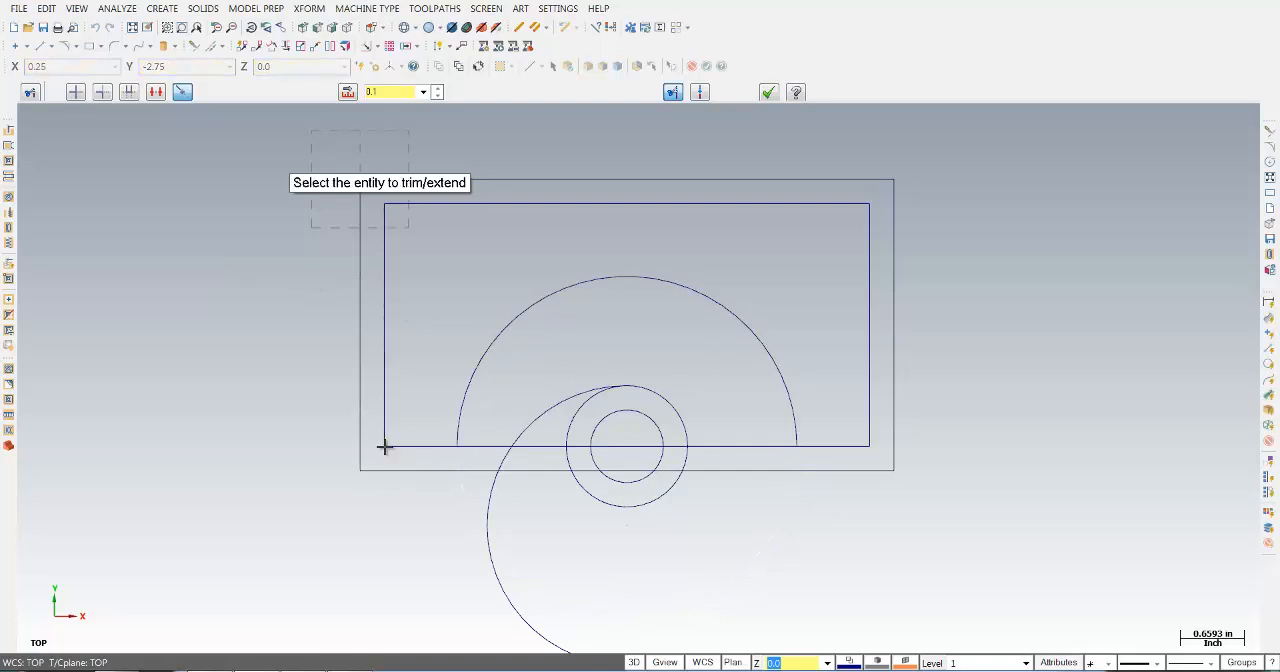
click(546, 407)
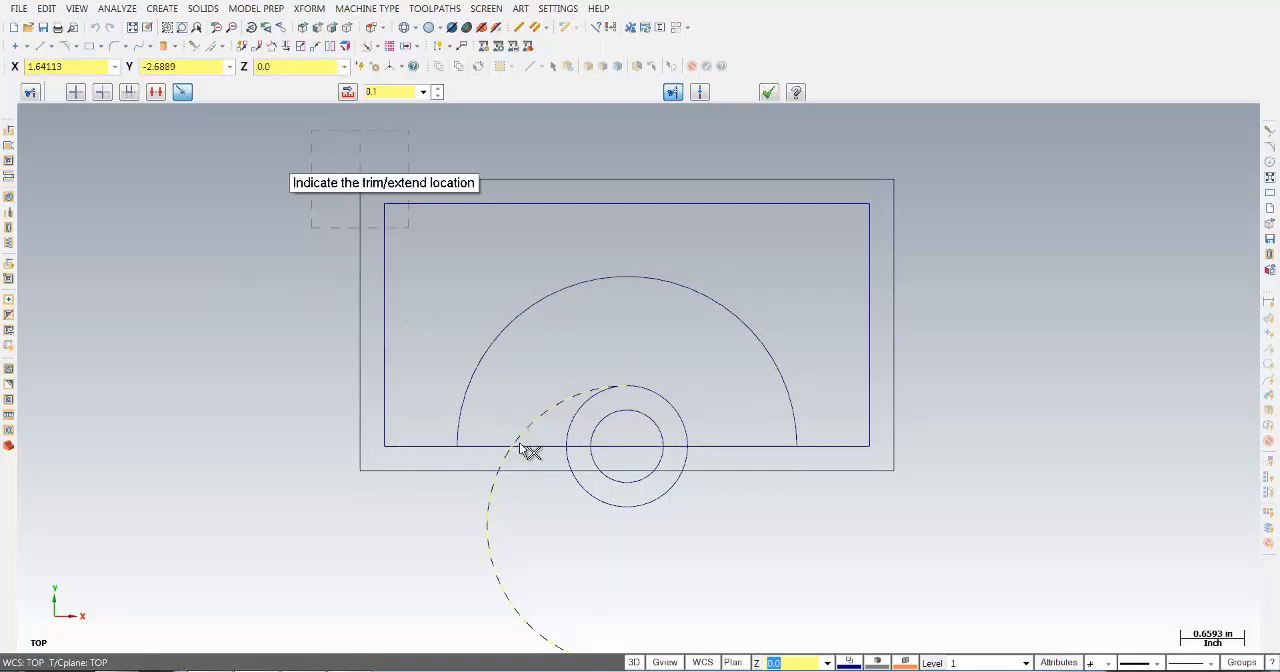
click(514, 446)
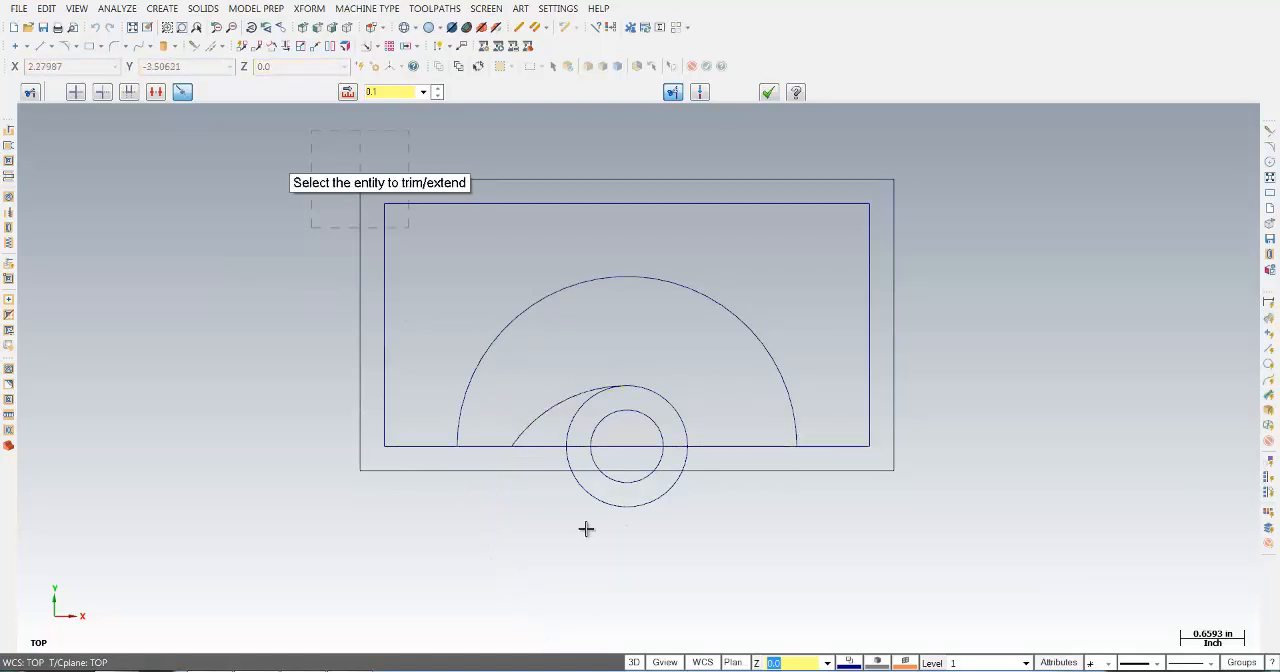
- Trim the innermost circle to its upper half and the 0.625 in radius circle to its portion from the tangent arc's top to the right lower edge
click(643, 415)
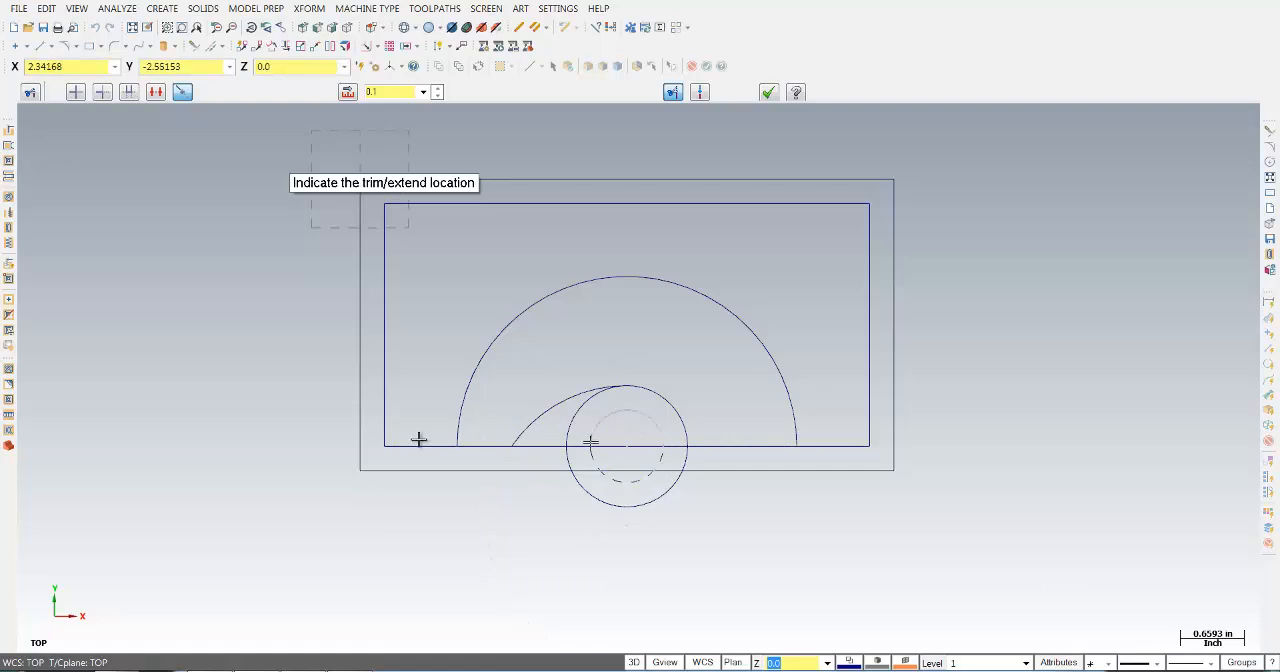
click(386, 448)
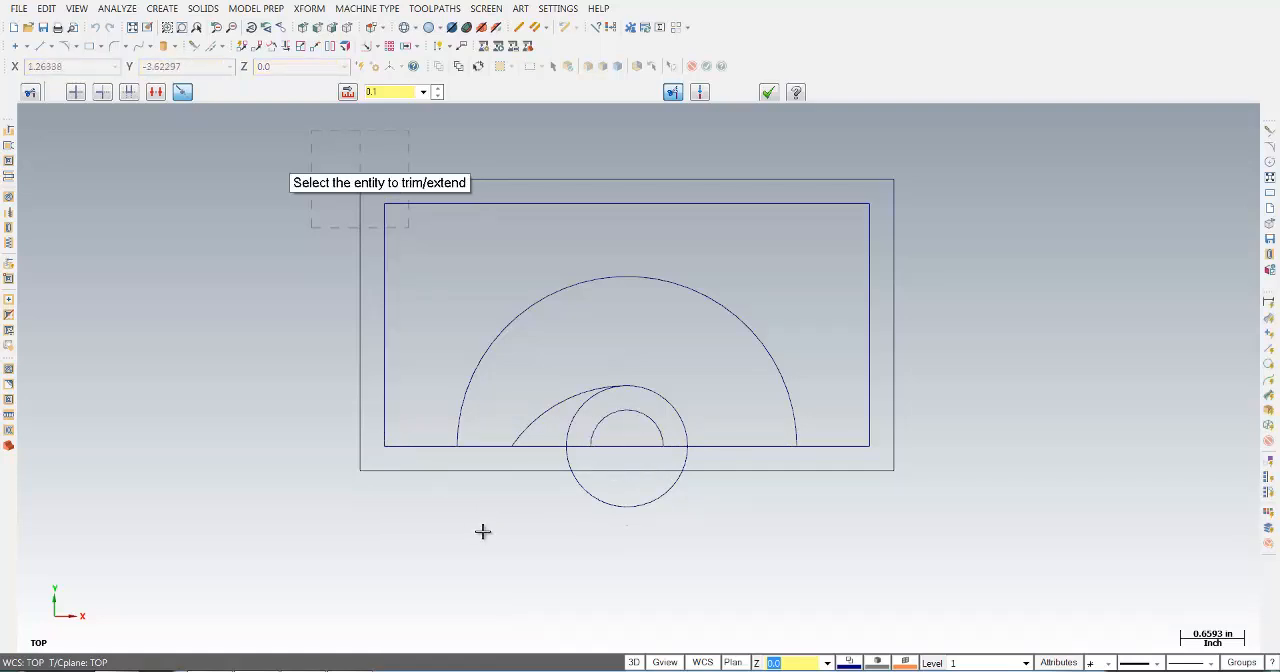
click(103, 93)
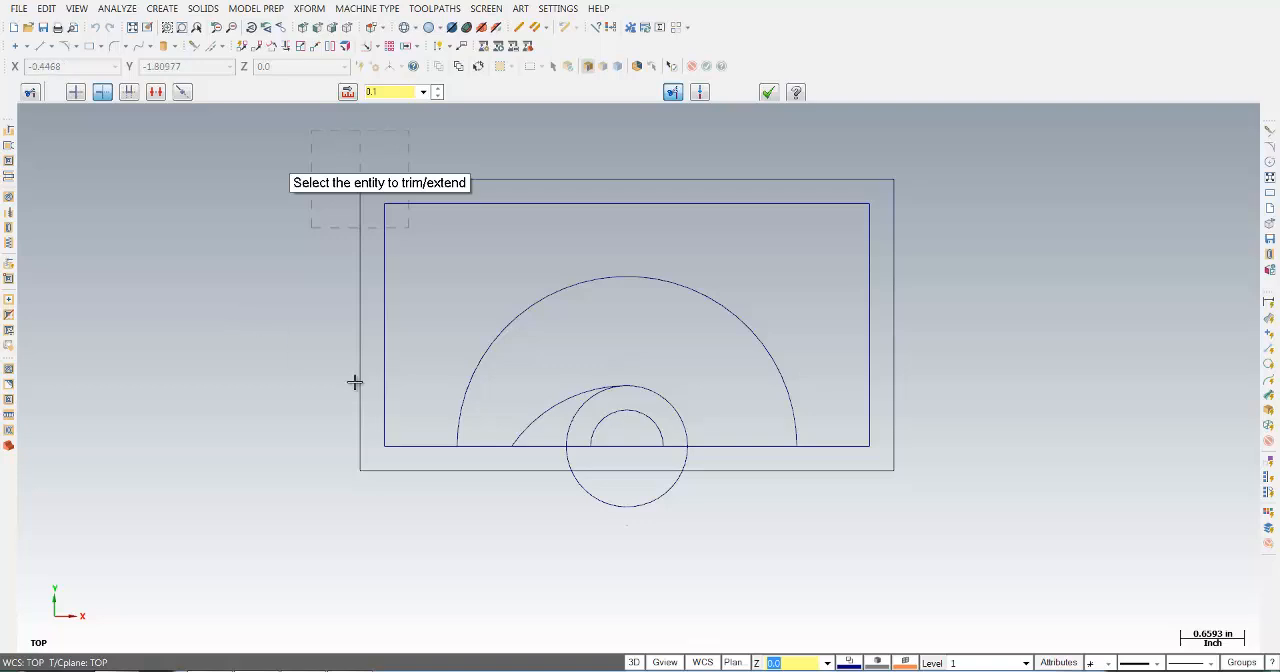
click(620, 386)
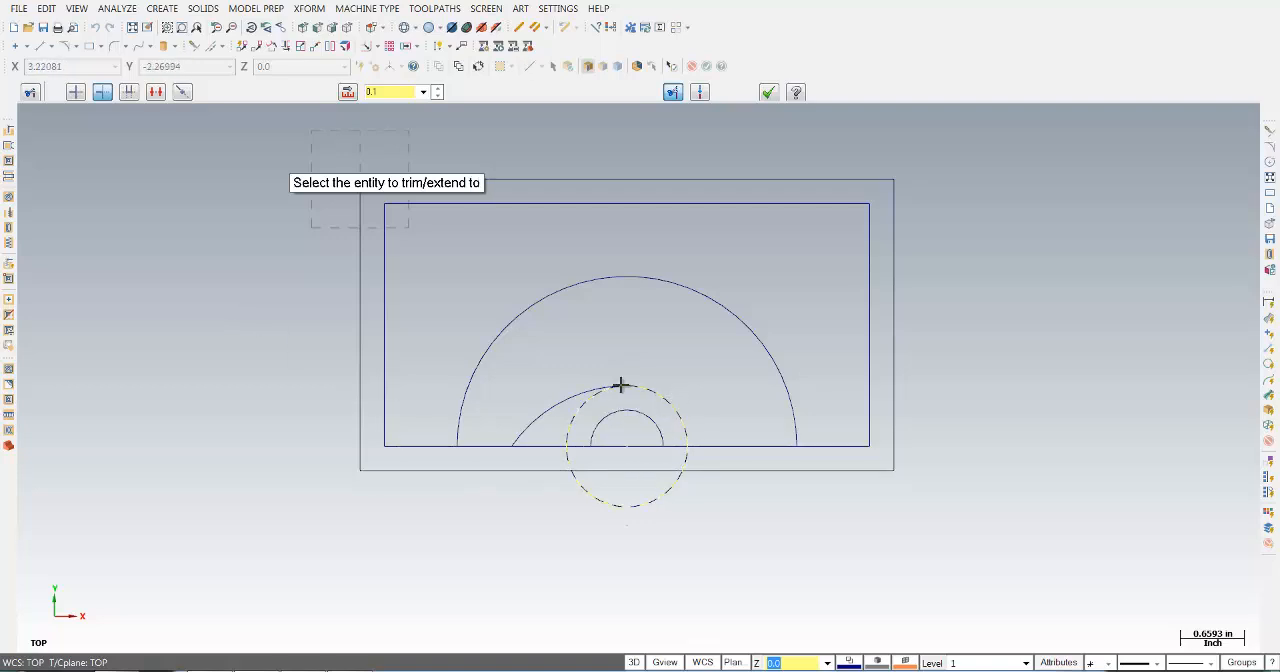
click(563, 393)
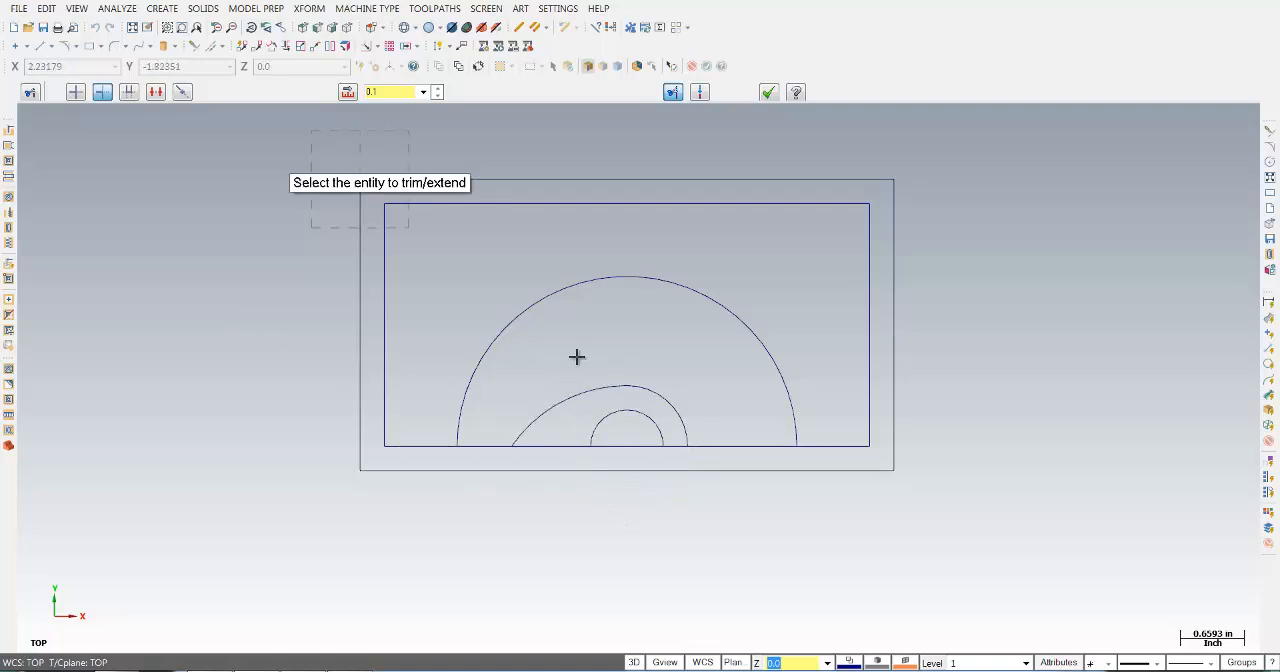
- Remove the inner rectangle's lower-edge segment inside the innermost arc using divide/delete, and finish the trim command
click(155, 91)
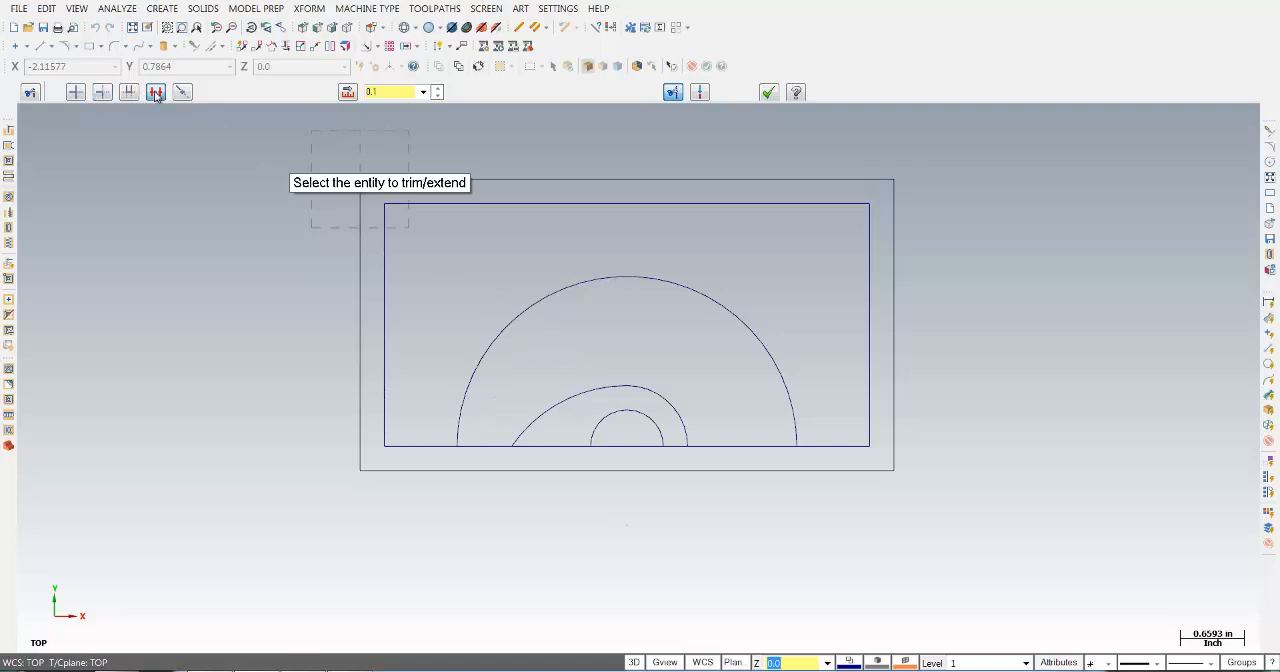
click(630, 447)
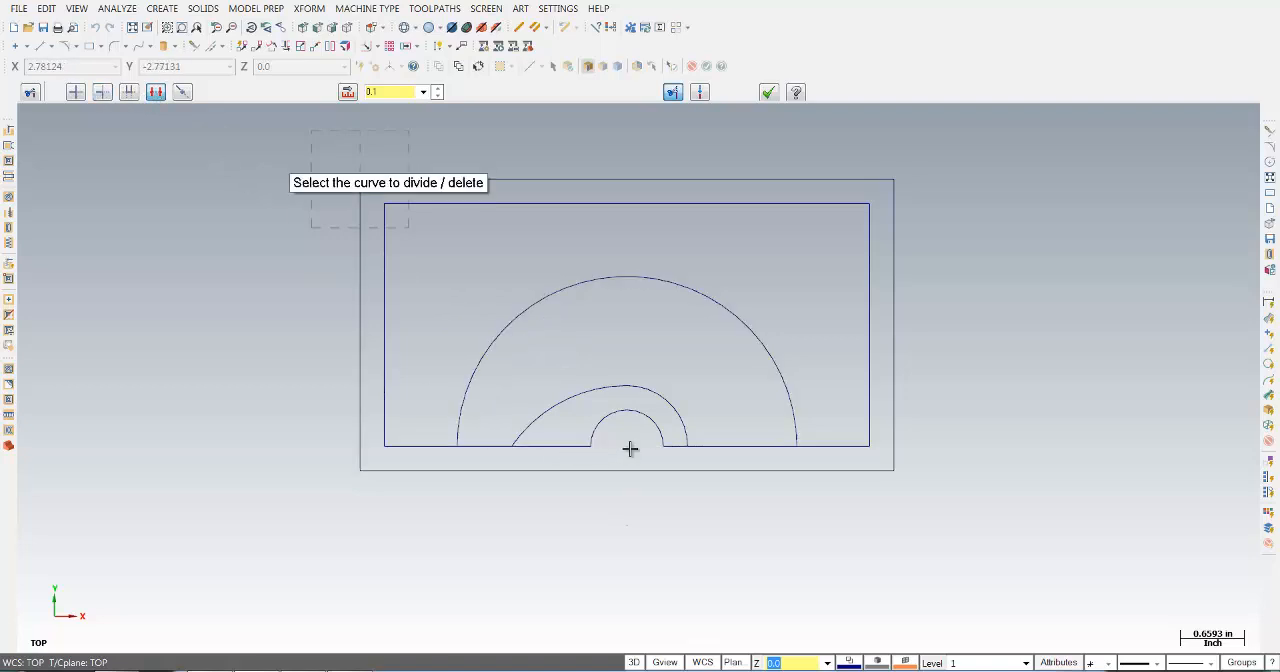
click(776, 96)
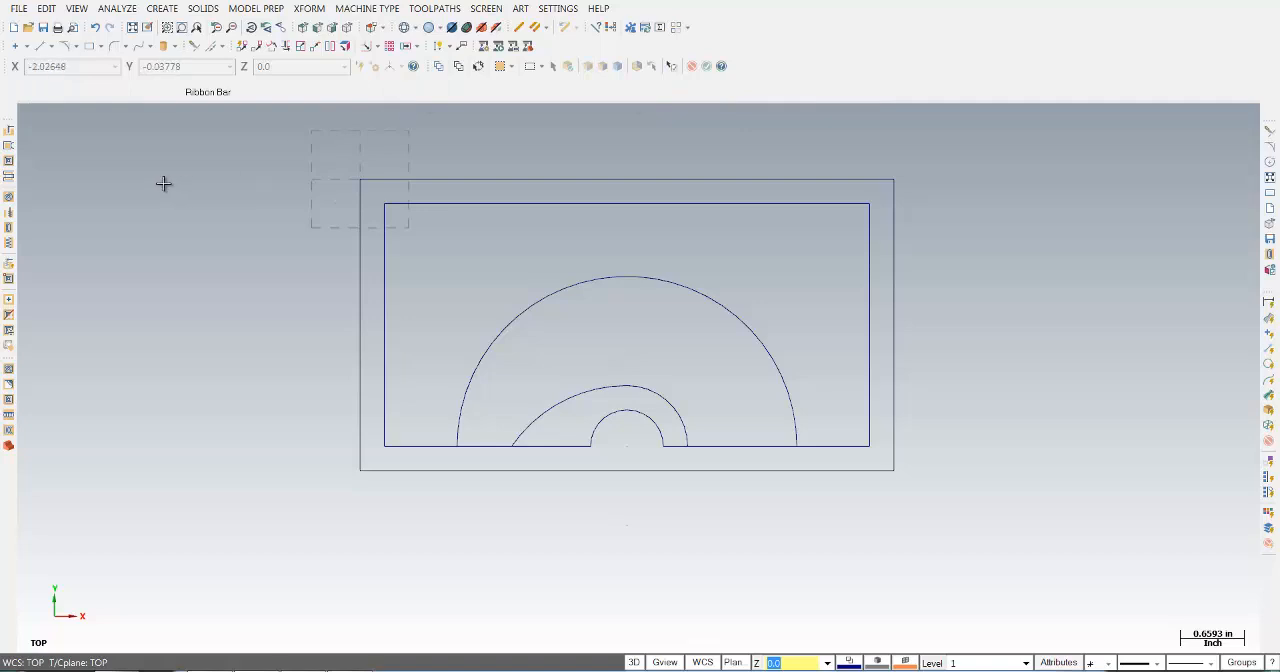
- Create a line parallel to the right part of the inner rectangle's lower edge, offset 0.25 in upward
click(52, 47)
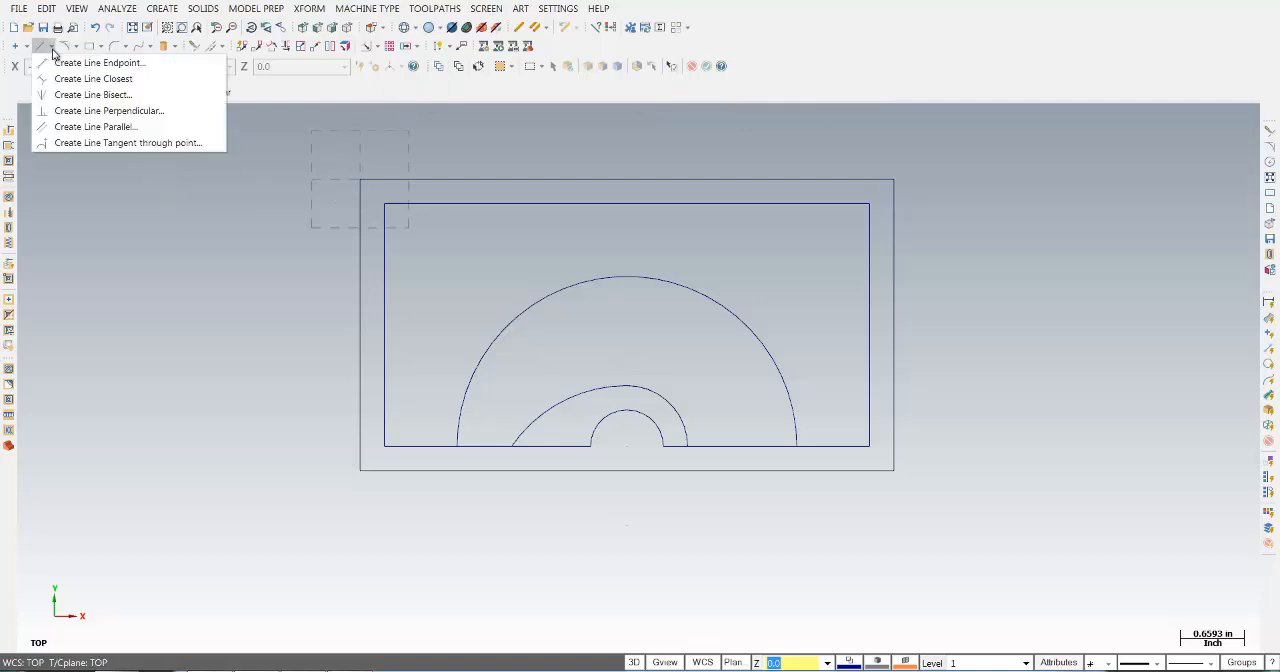
click(82, 126)
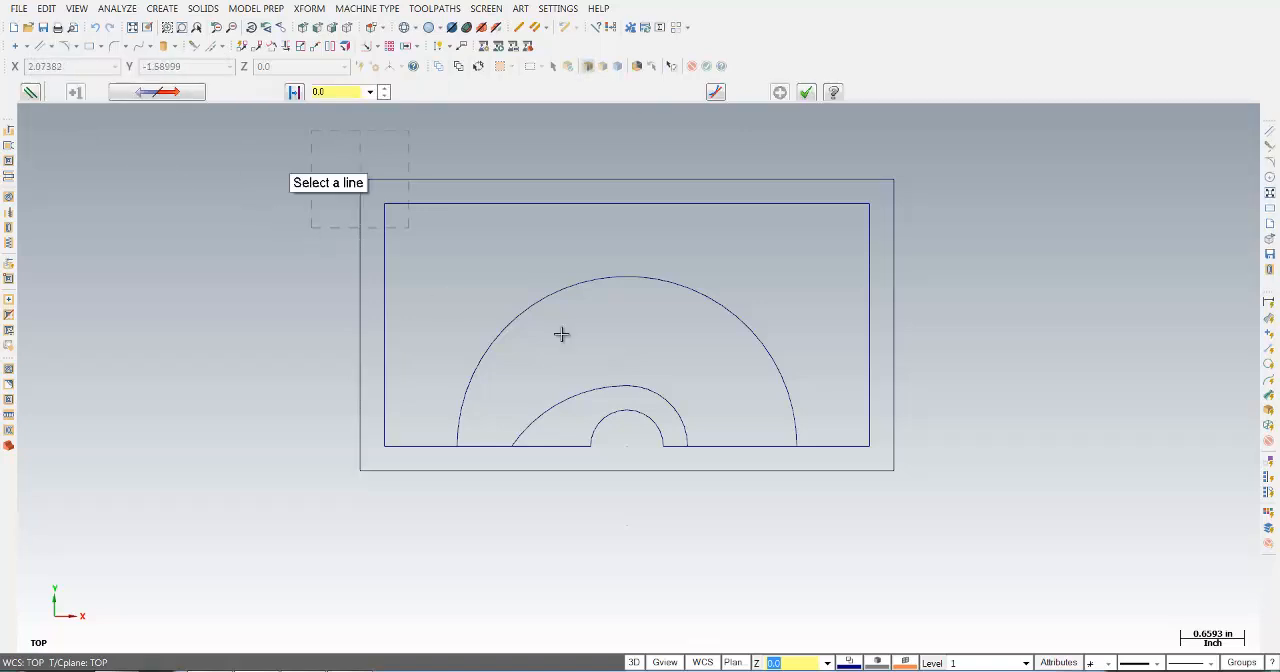
click(749, 446)
click(744, 416)
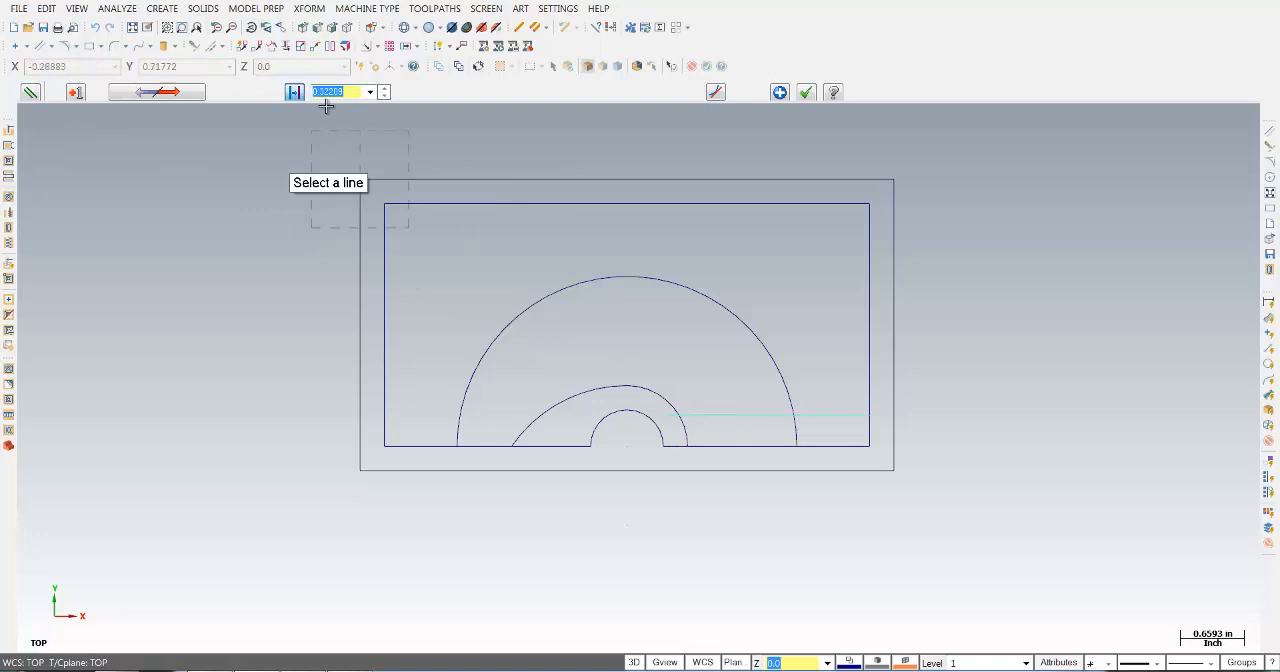
text(.25)
key(Return)
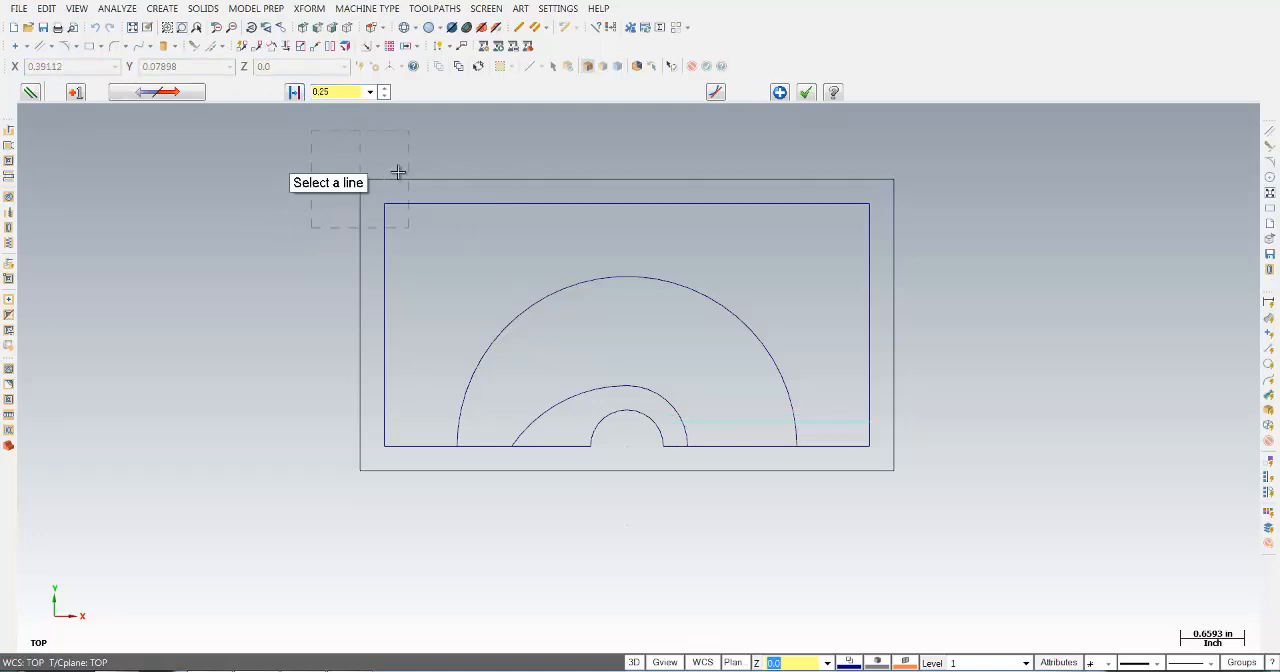
click(810, 92)
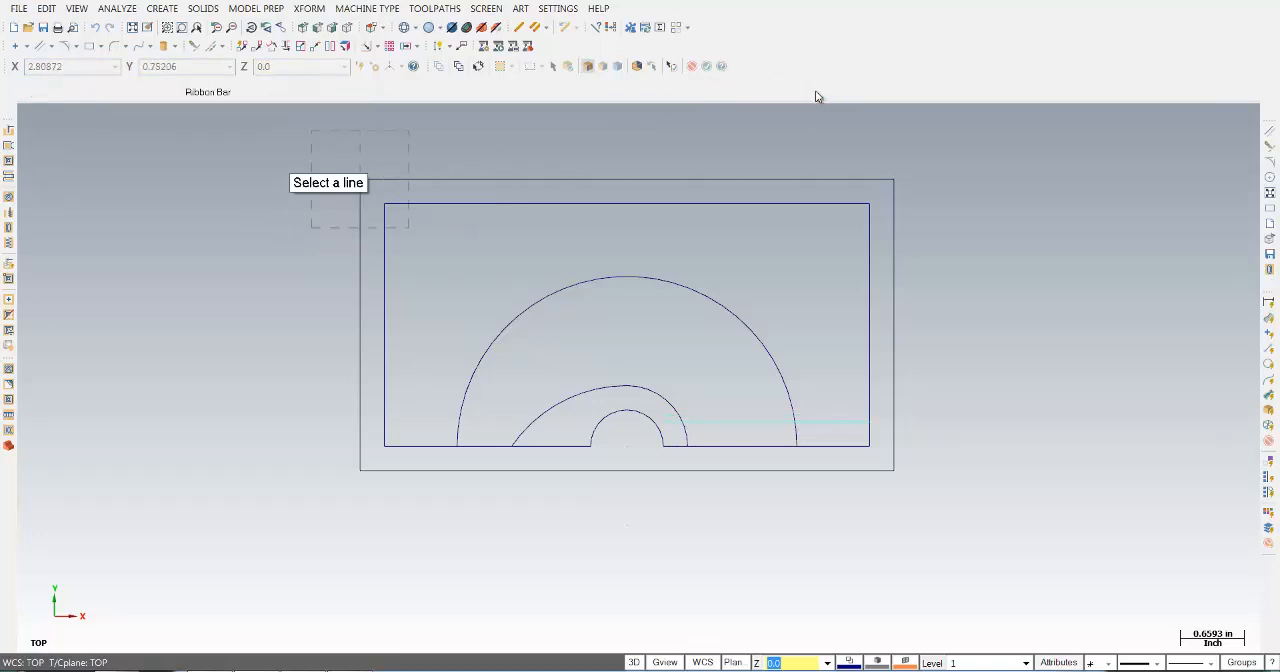
- Chamfer the two upper corners of the inner rectangle with a single distance of 1.0 in
click(75, 46)
mouse_move(125, 50)
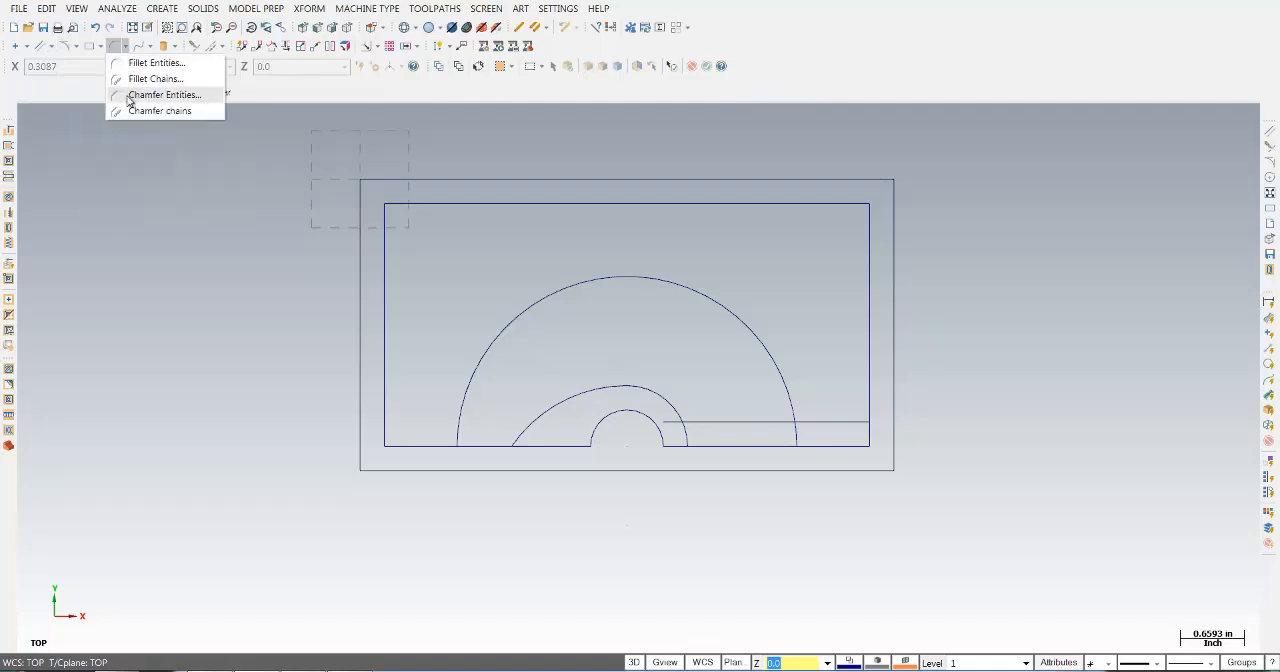
click(150, 95)
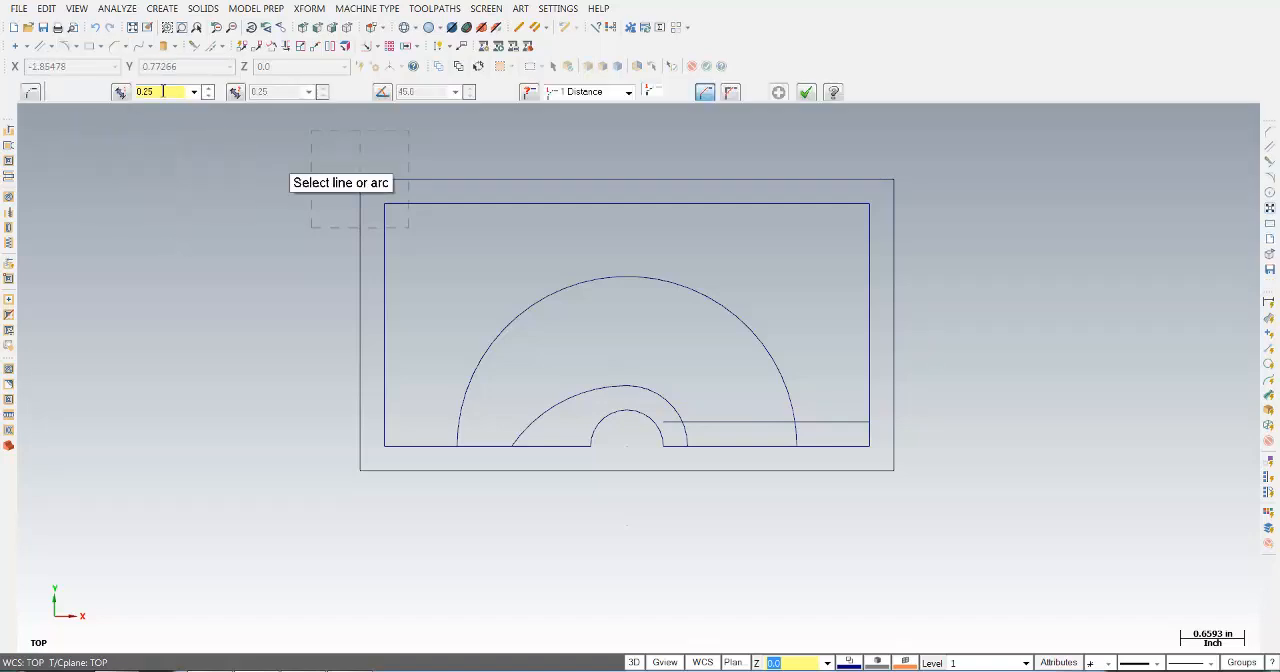
text(1.0)
click(395, 322)
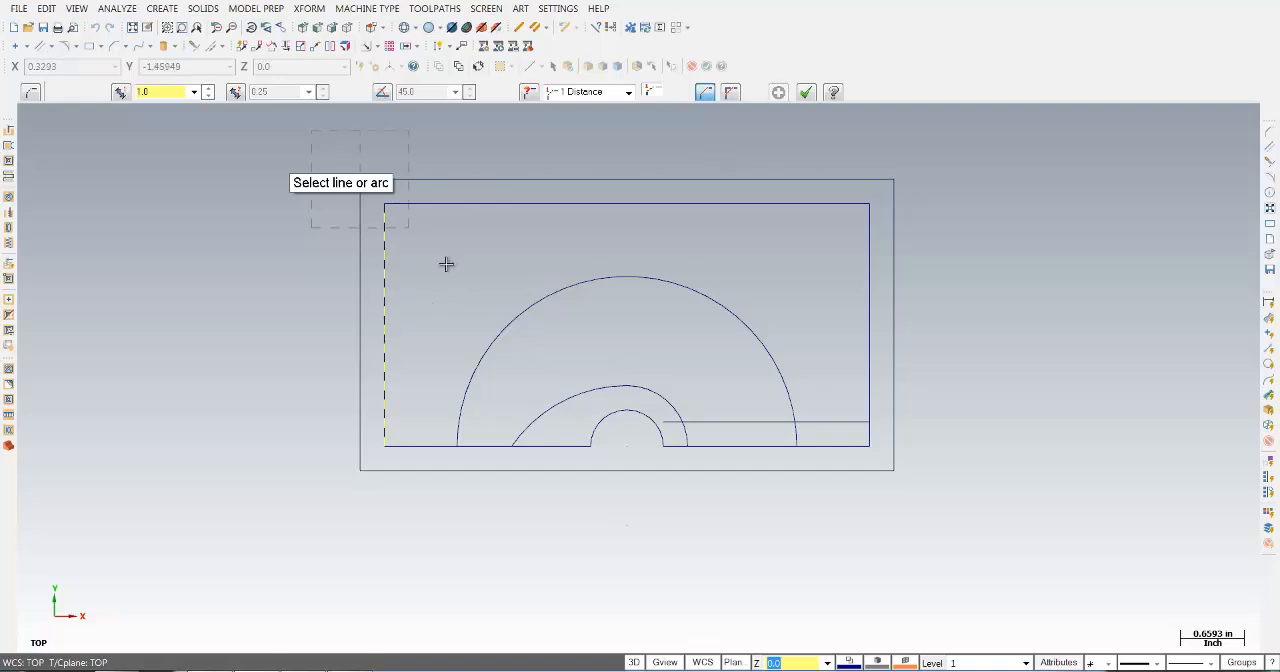
click(490, 205)
click(795, 204)
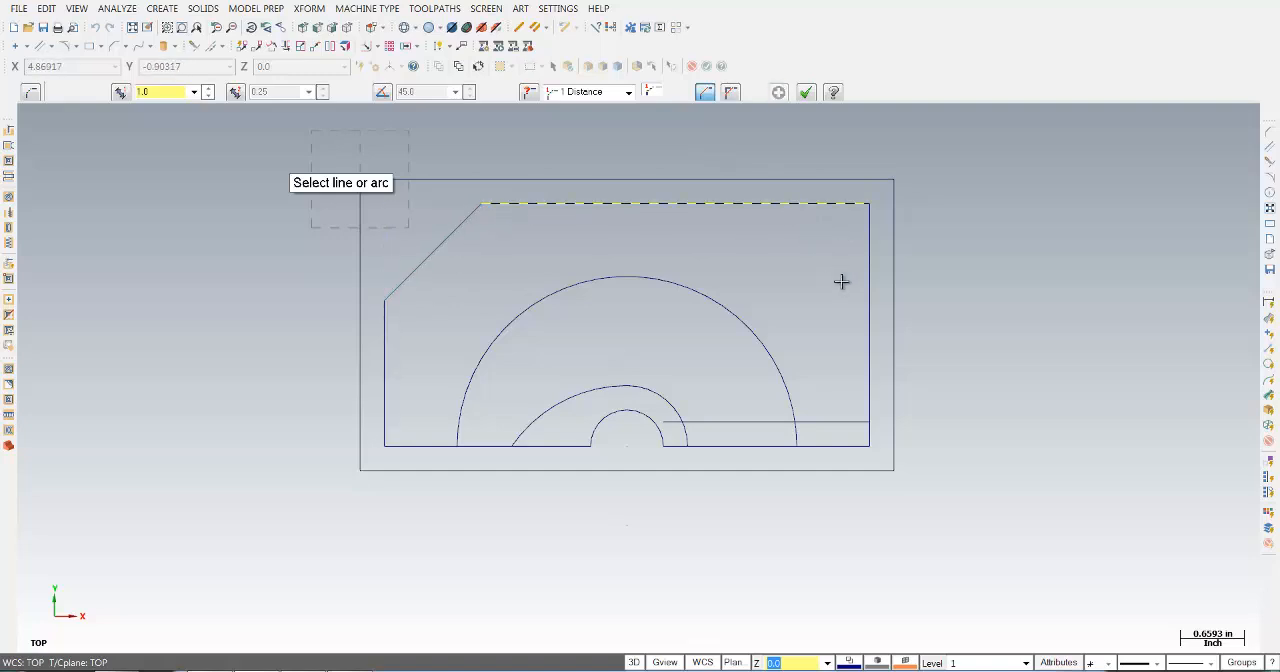
click(868, 320)
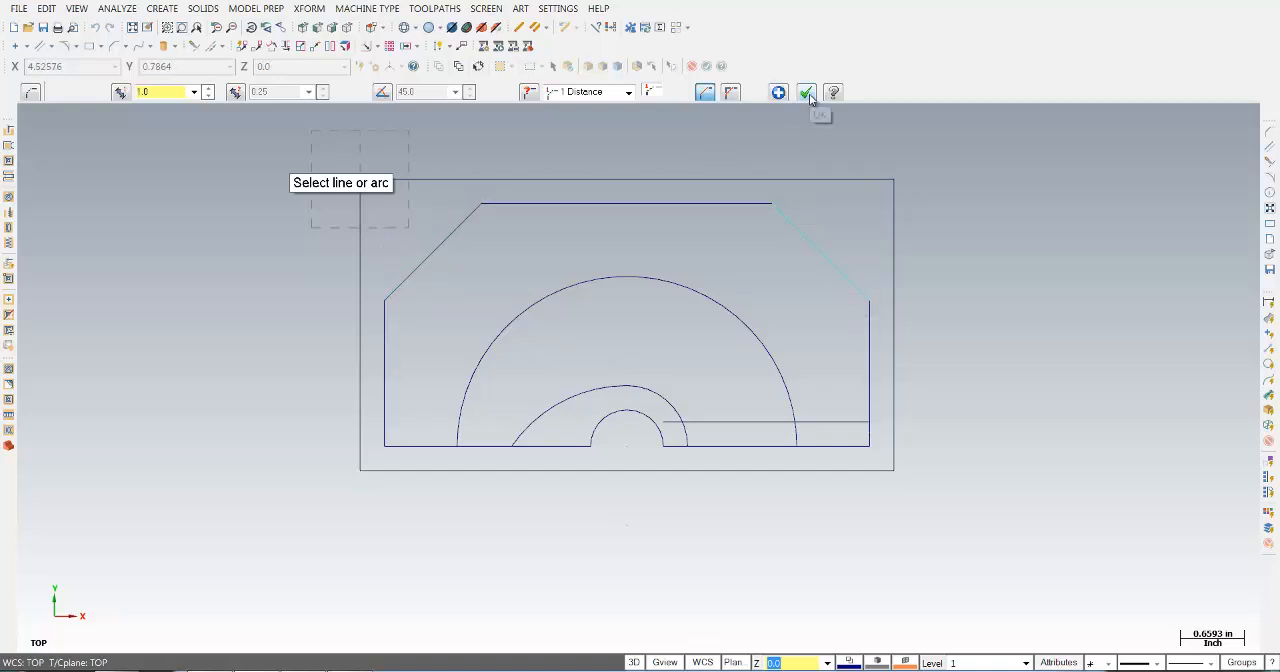
click(806, 93)
- Draw a 1.25 in line at -45 degrees from the midpoint of the left chamfer into the part
click(51, 46)
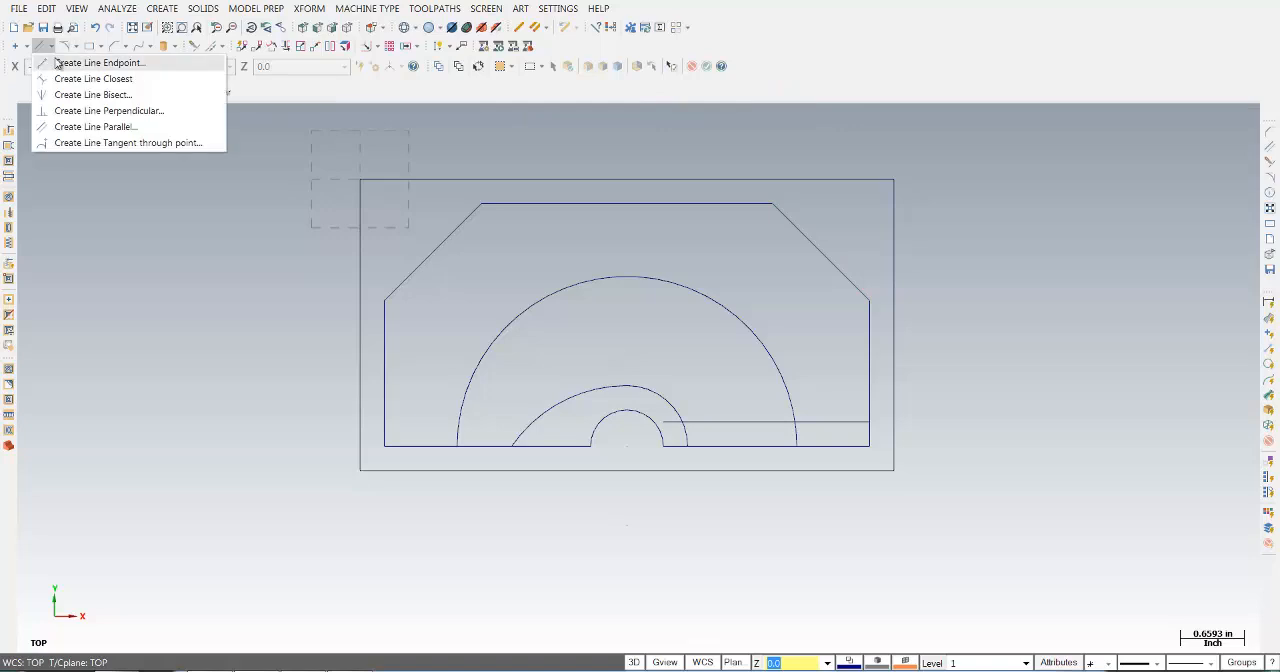
click(98, 63)
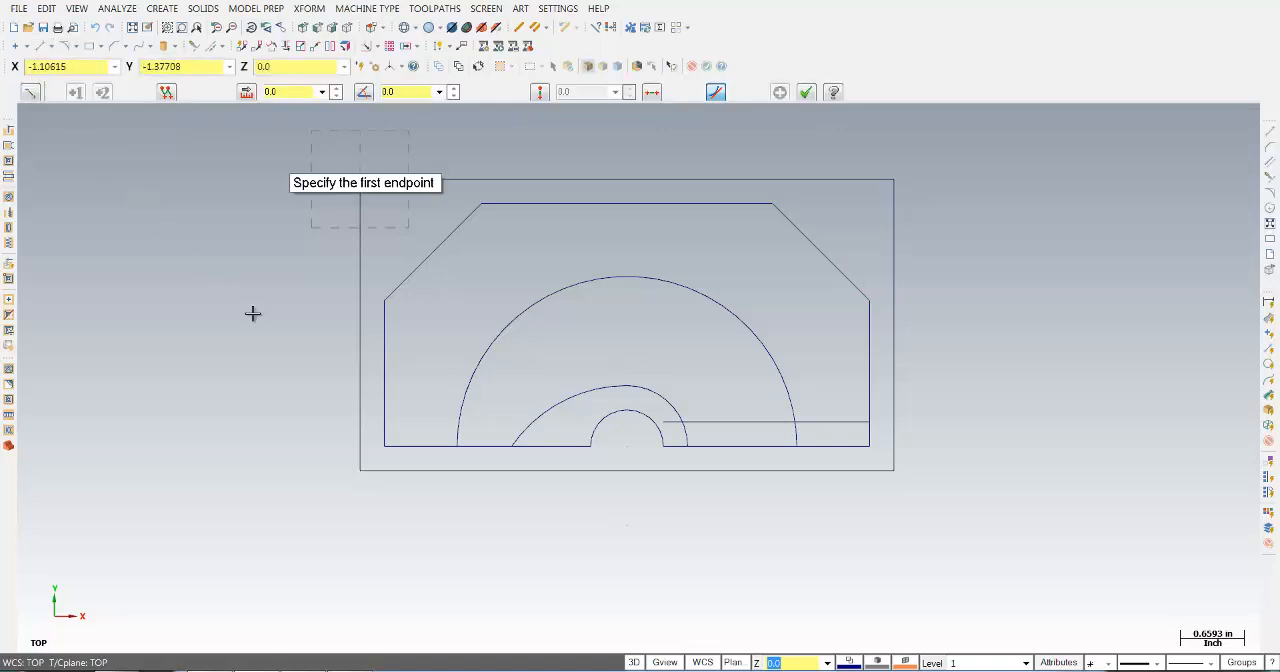
click(431, 250)
click(544, 351)
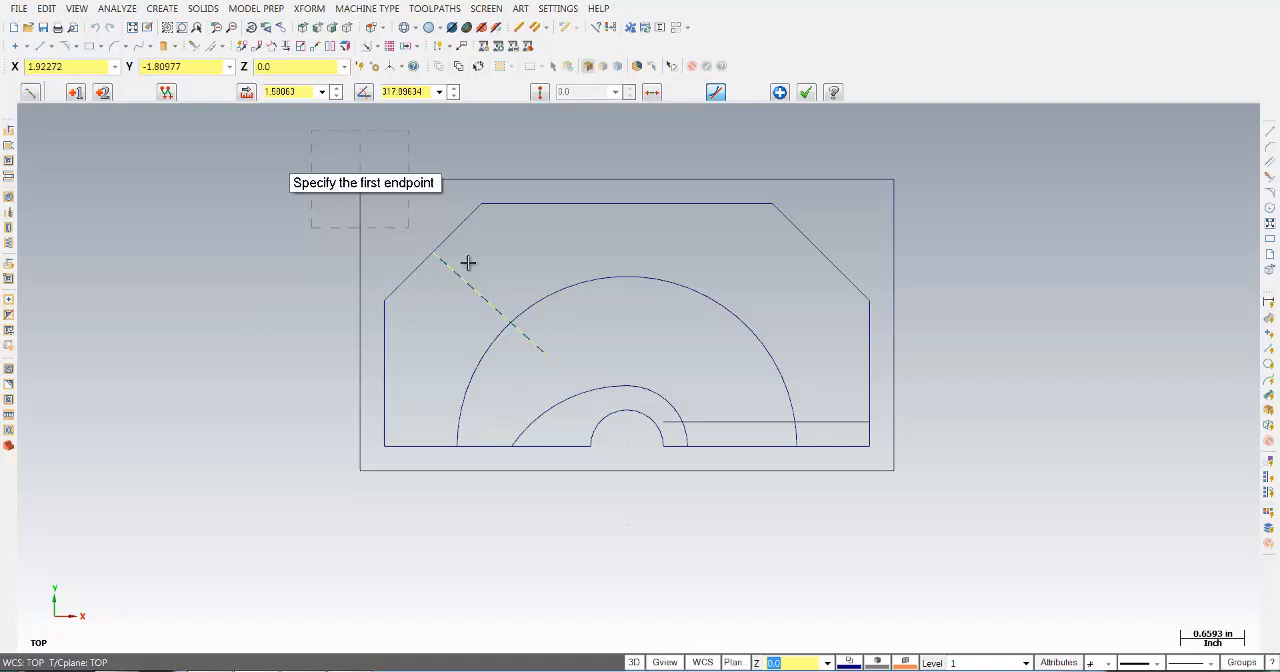
click(310, 92)
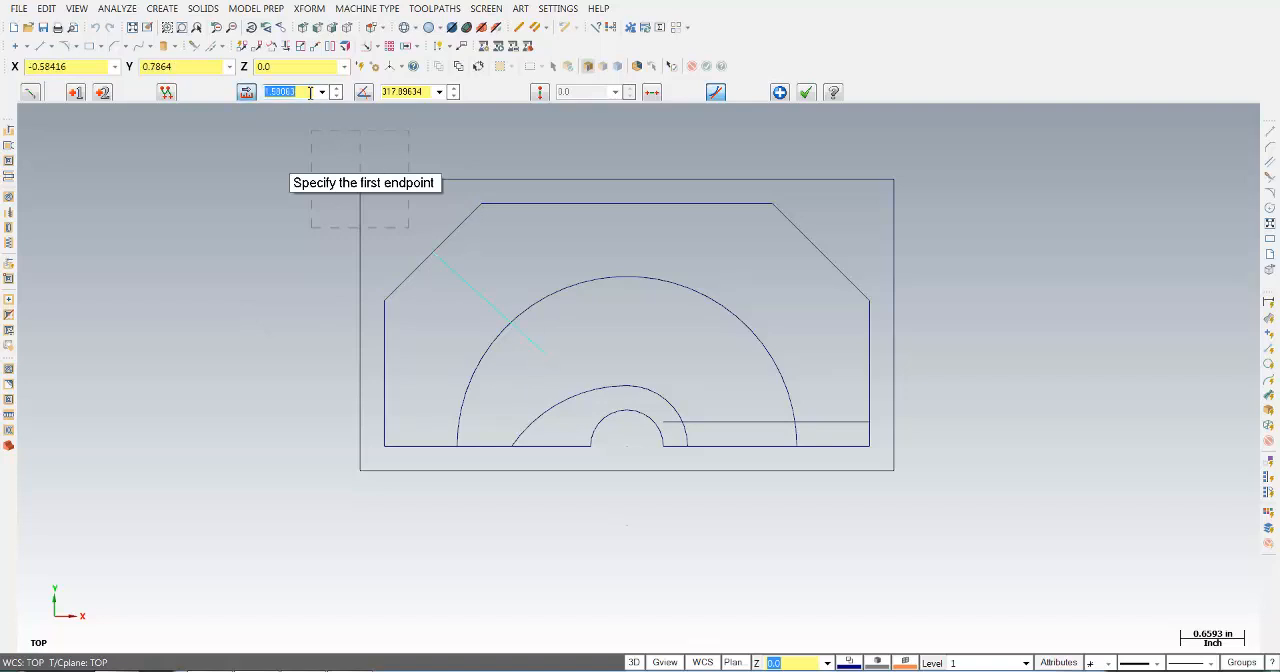
text(1.2)
key(Tab)
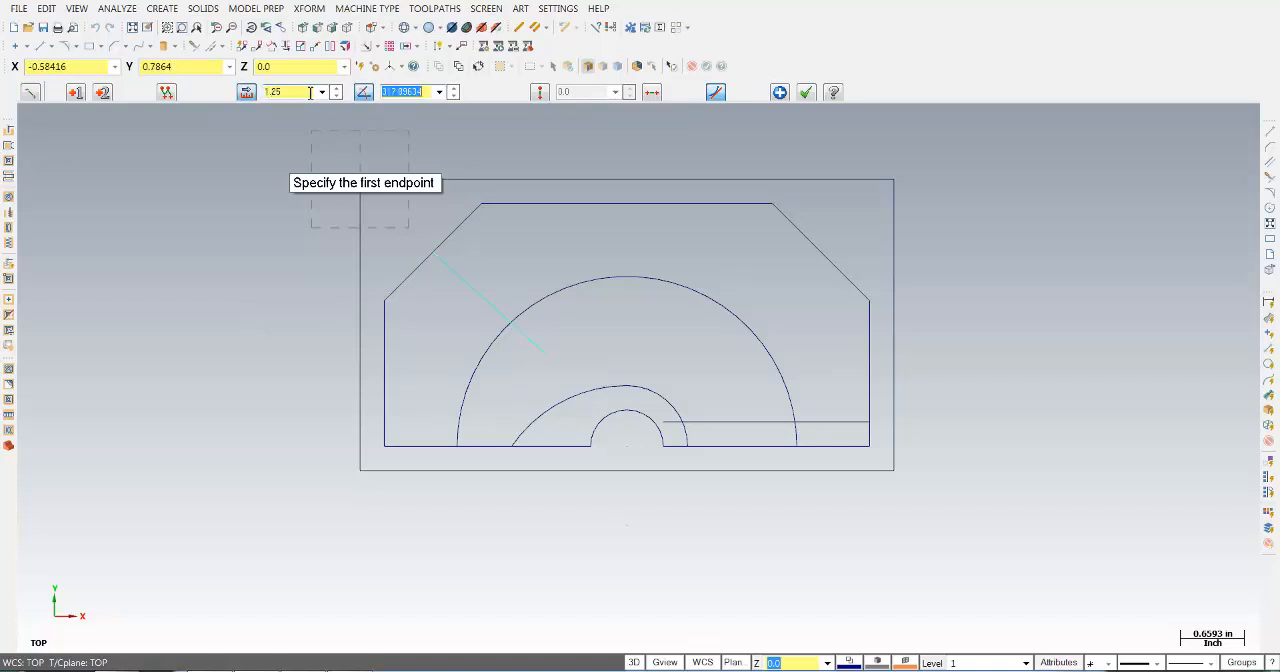
text(45)
key(Return)
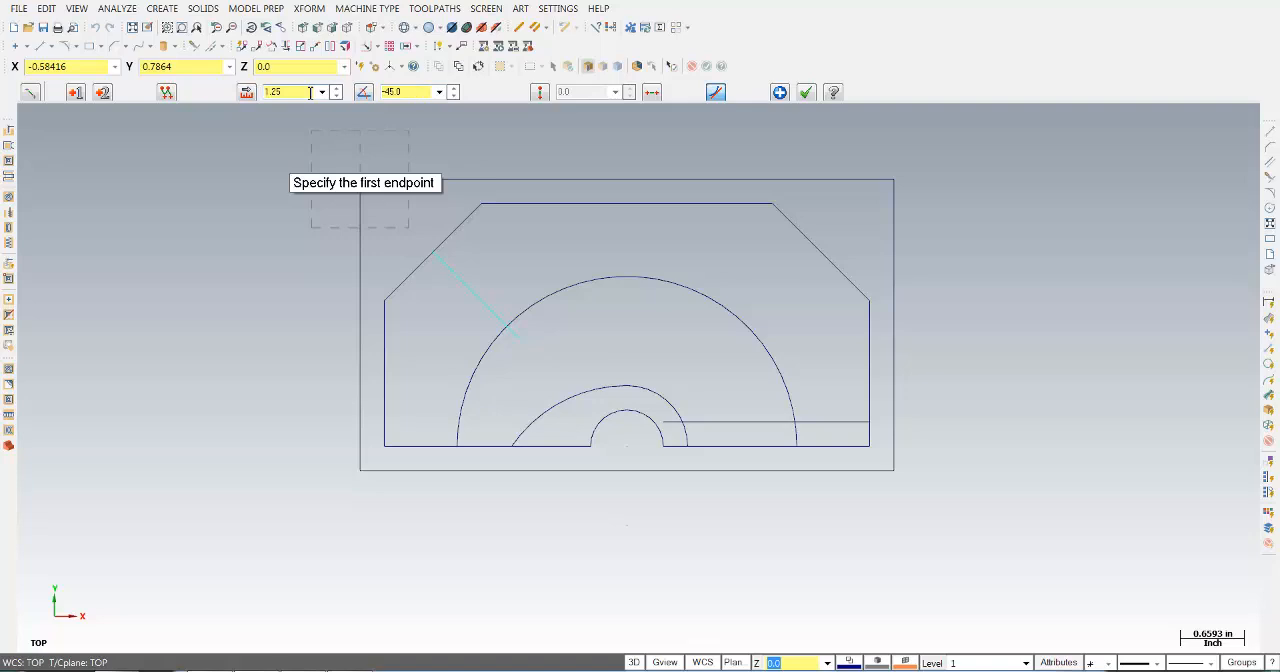
click(779, 92)
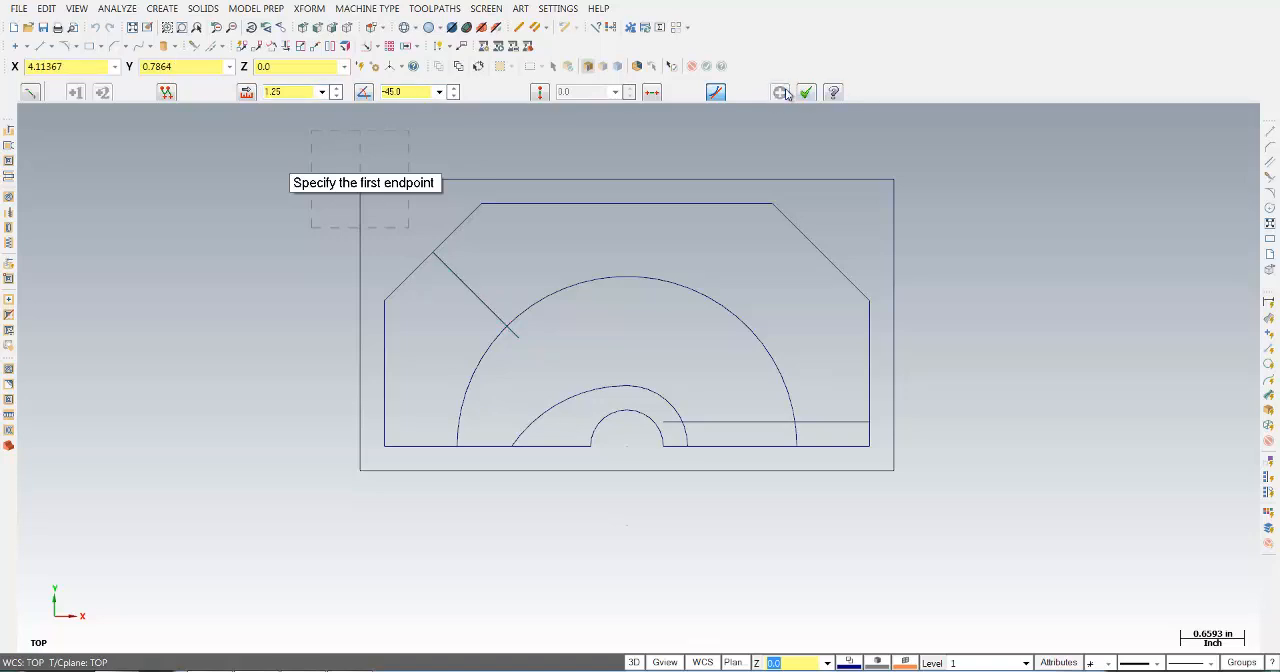
- Draw a 1.25 in line at 225 degrees from the midpoint of the right chamfer and finish the line command
click(817, 256)
click(723, 335)
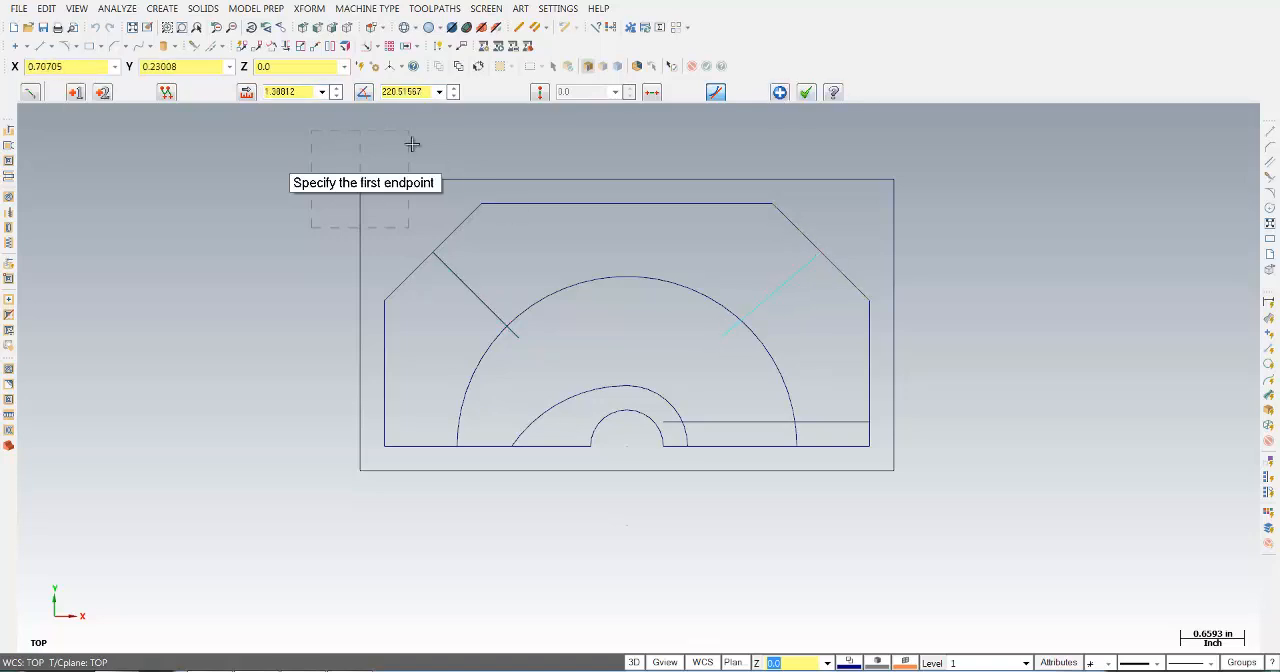
click(300, 91)
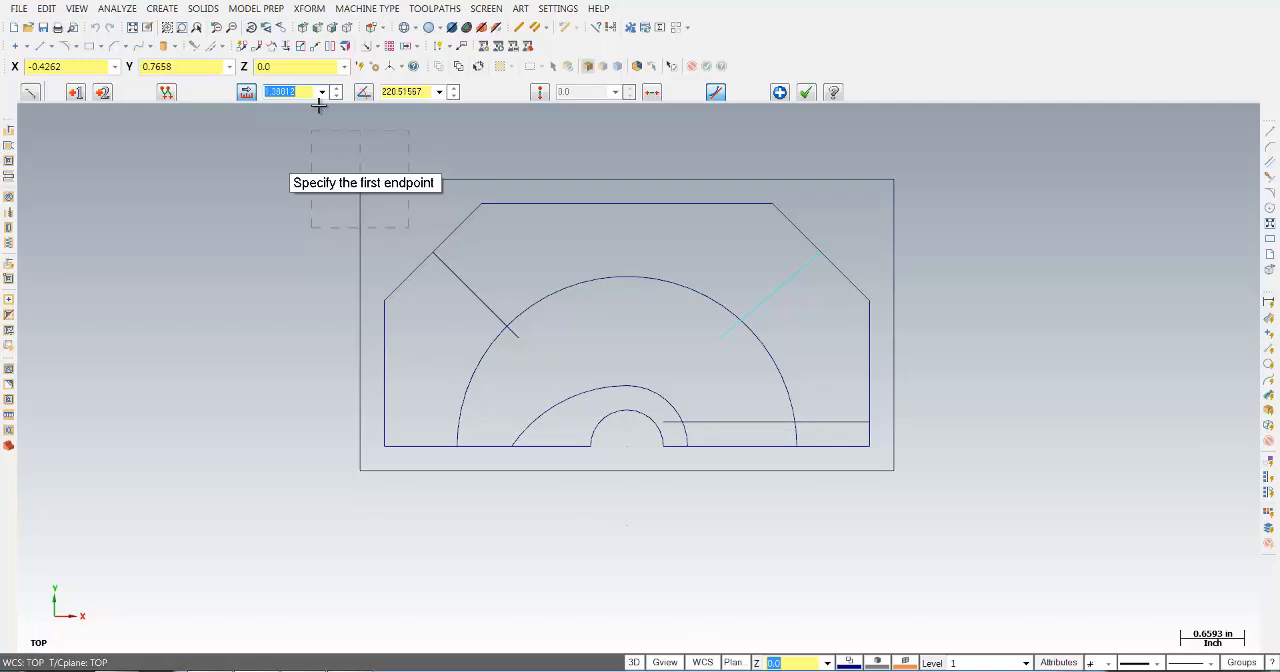
text(1)
key(Tab)
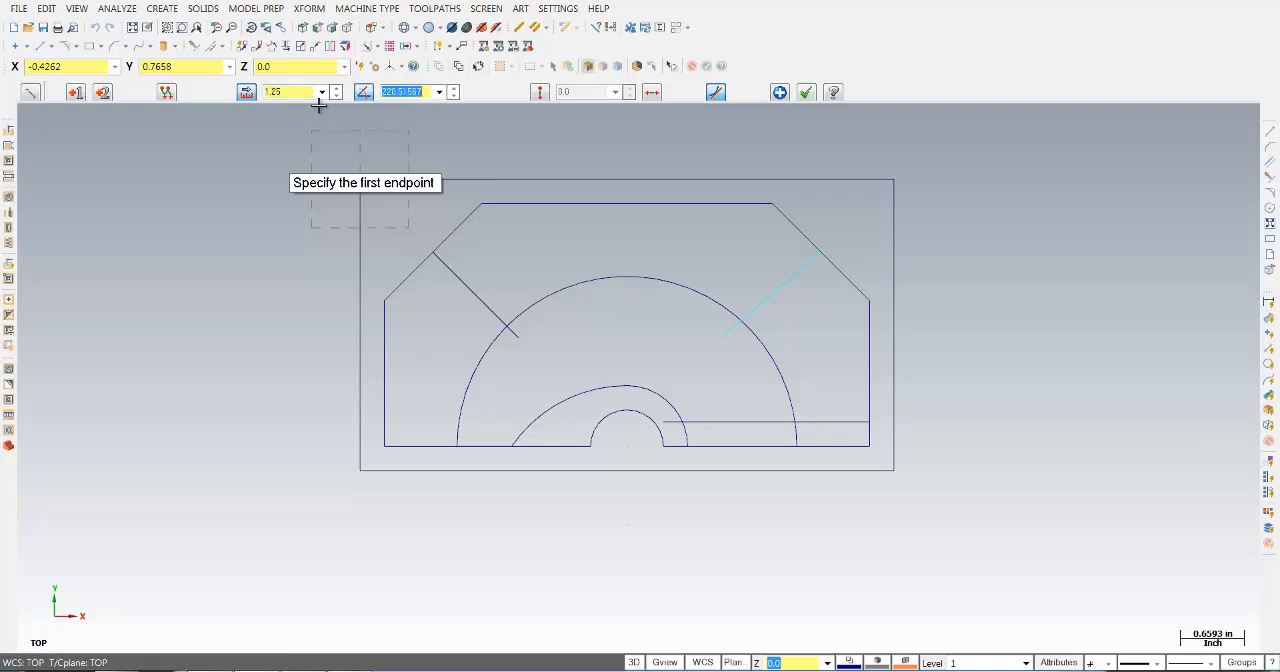
text(225.0)
key(Return)
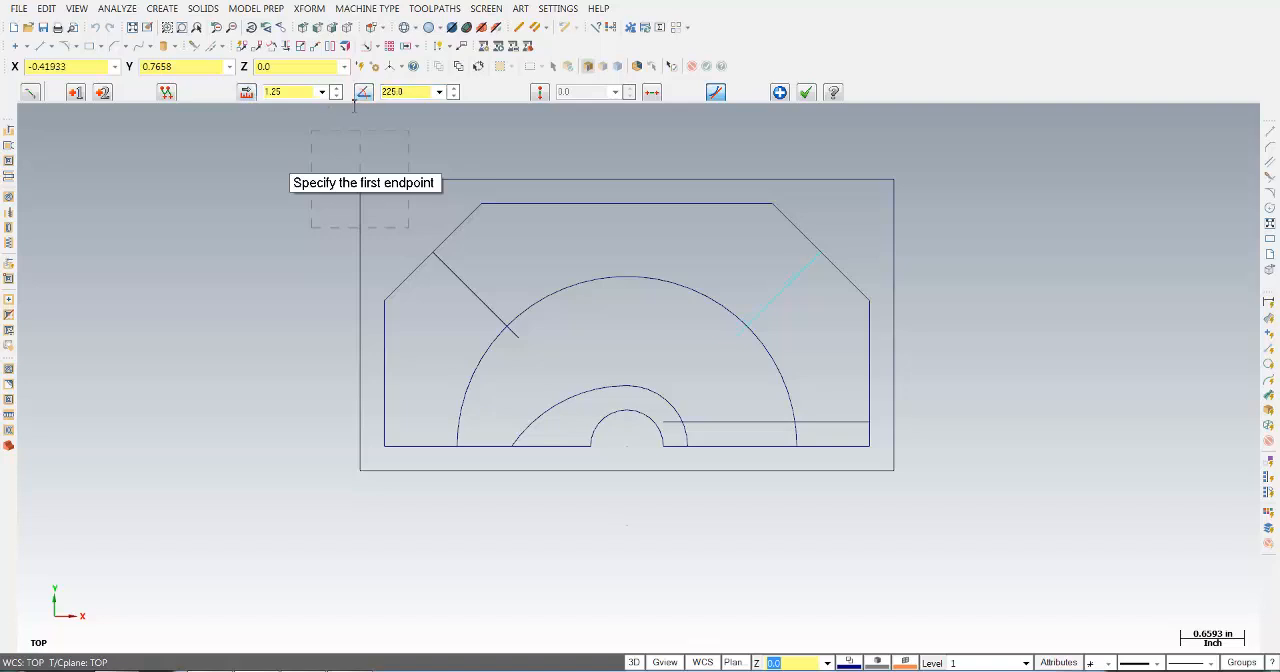
click(806, 92)
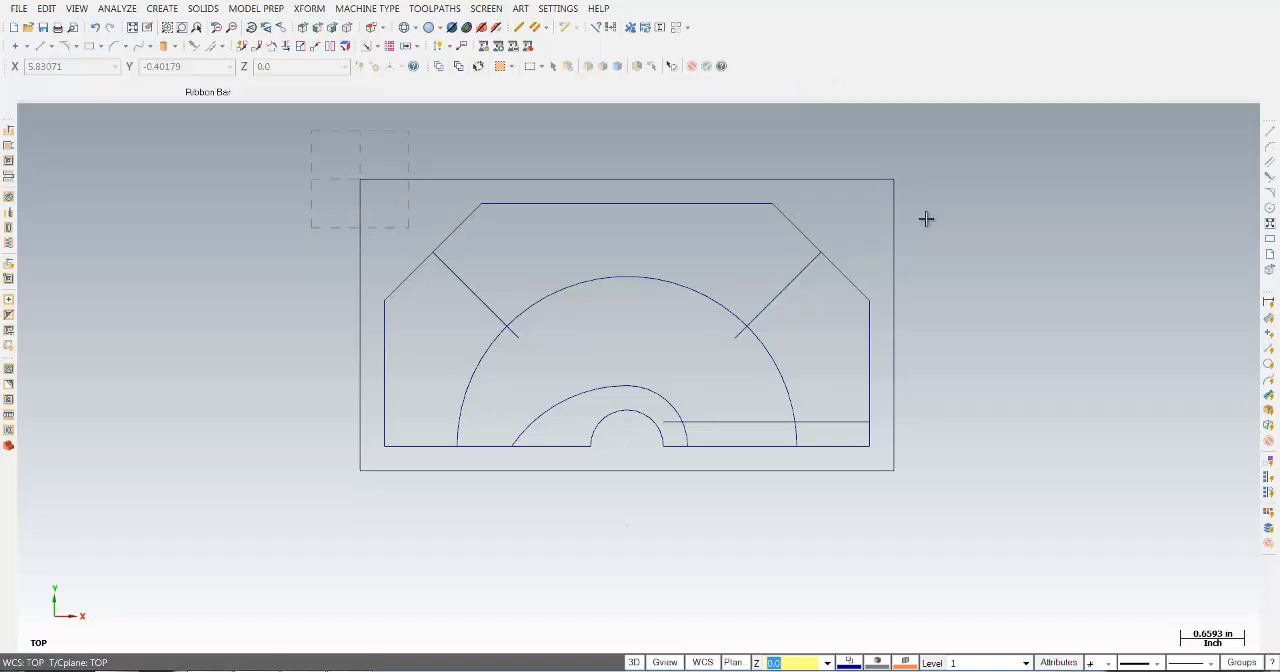
- Create parallel lines offset 0.25 in on both sides of the left angled line
click(51, 46)
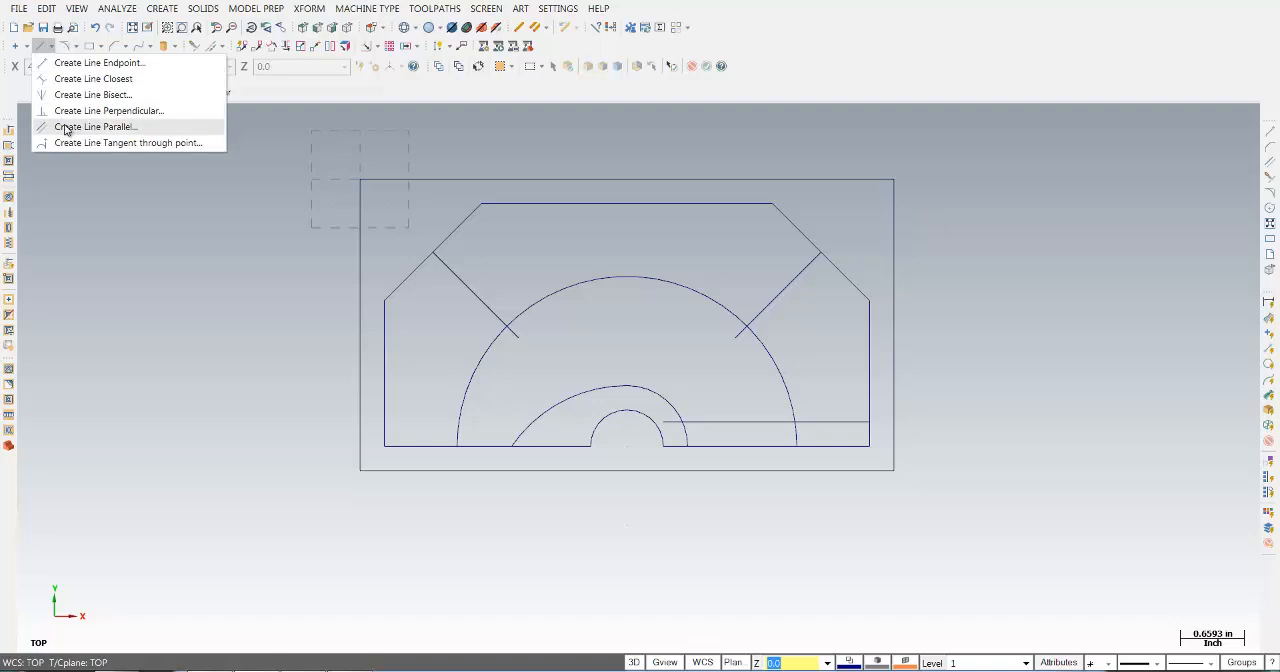
click(66, 127)
click(466, 287)
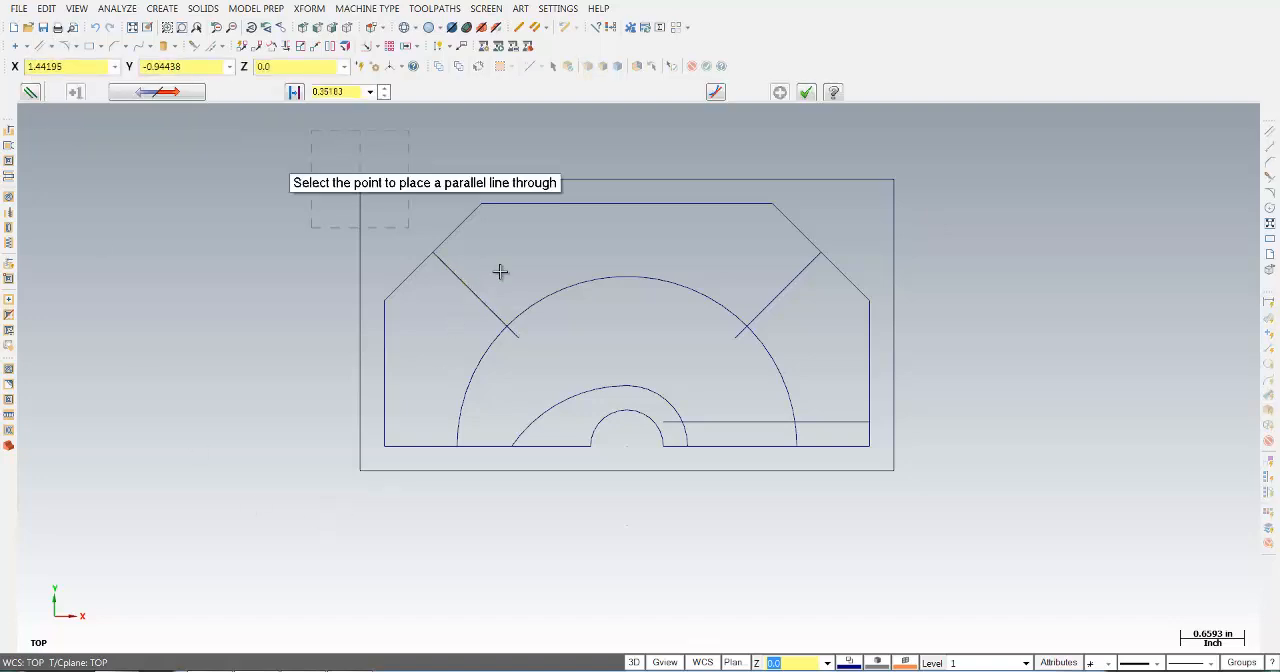
click(500, 271)
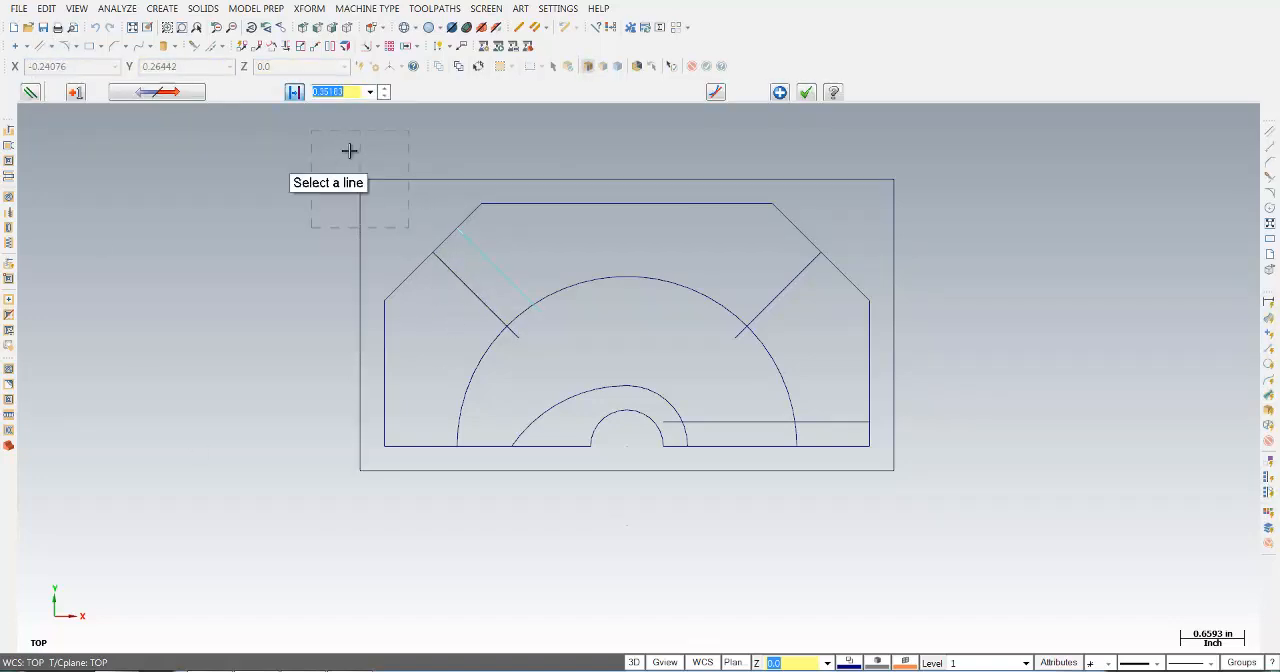
key(BackSpace)
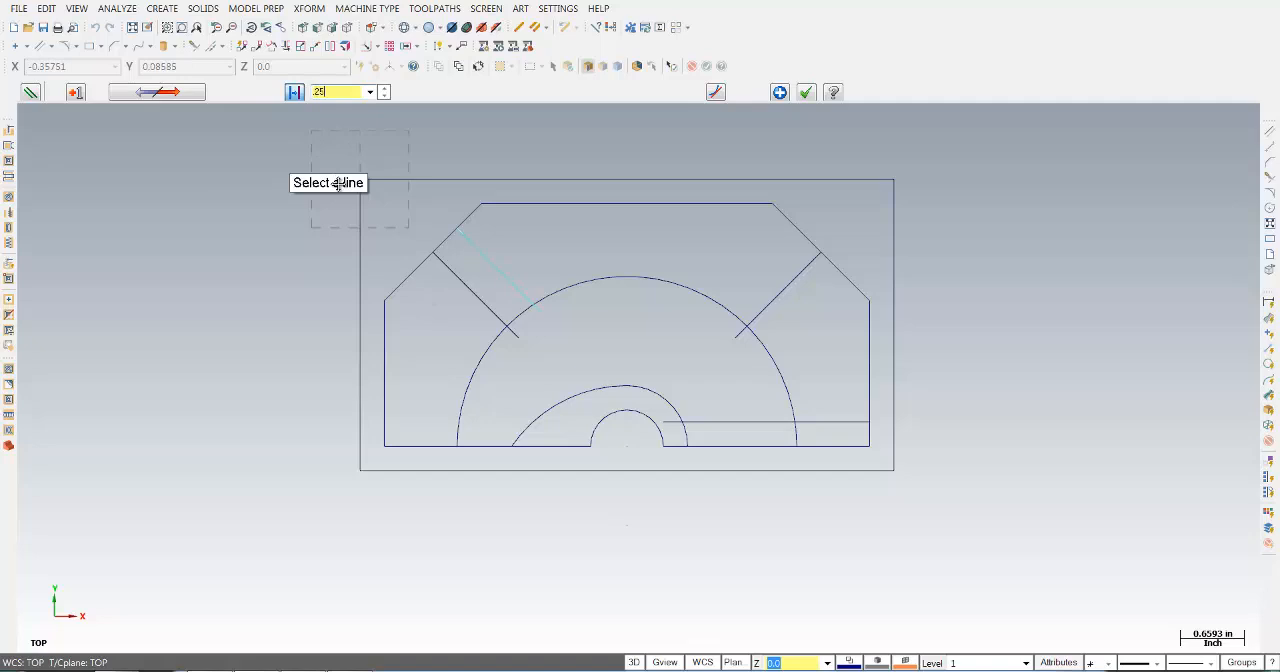
key(Return)
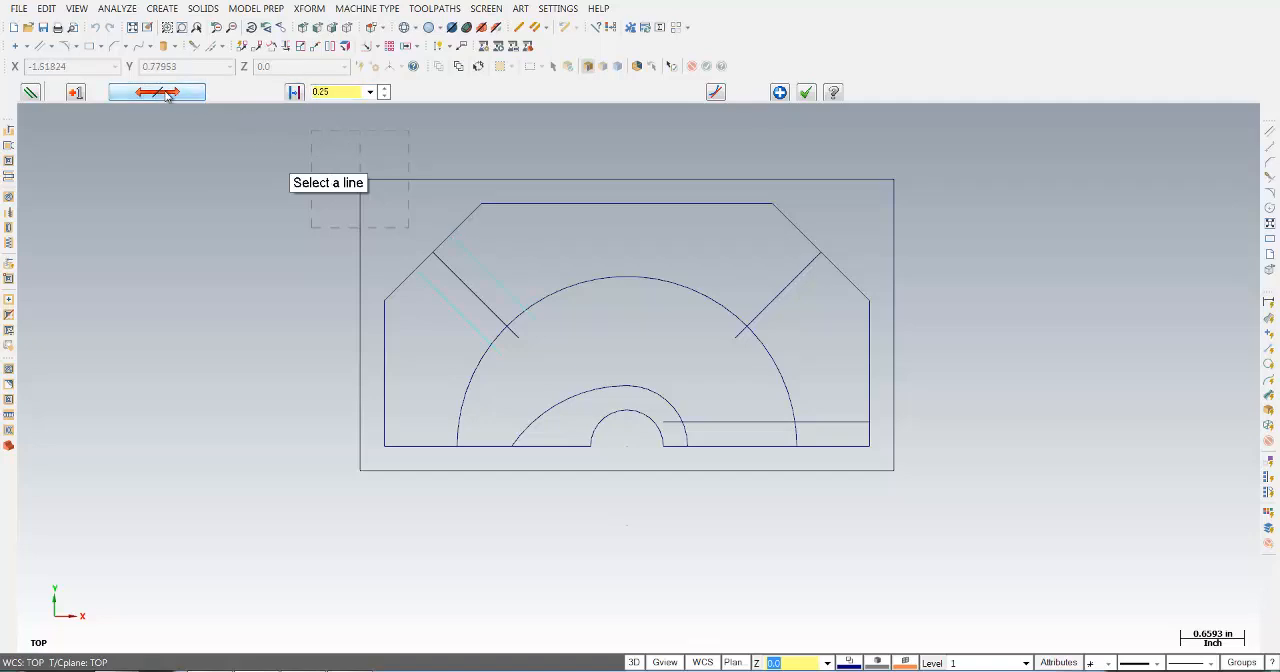
click(779, 92)
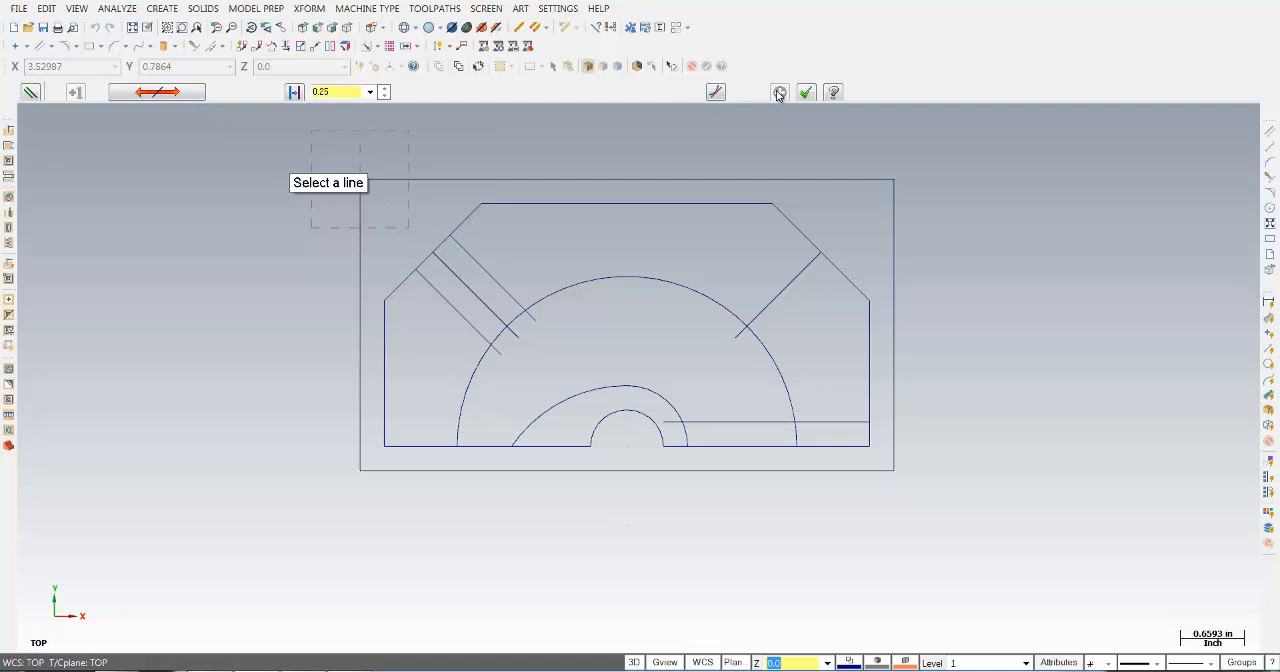
- Create parallel lines offset 0.25 in on both sides of the right angled line and finish the parallel line command
click(780, 288)
click(809, 309)
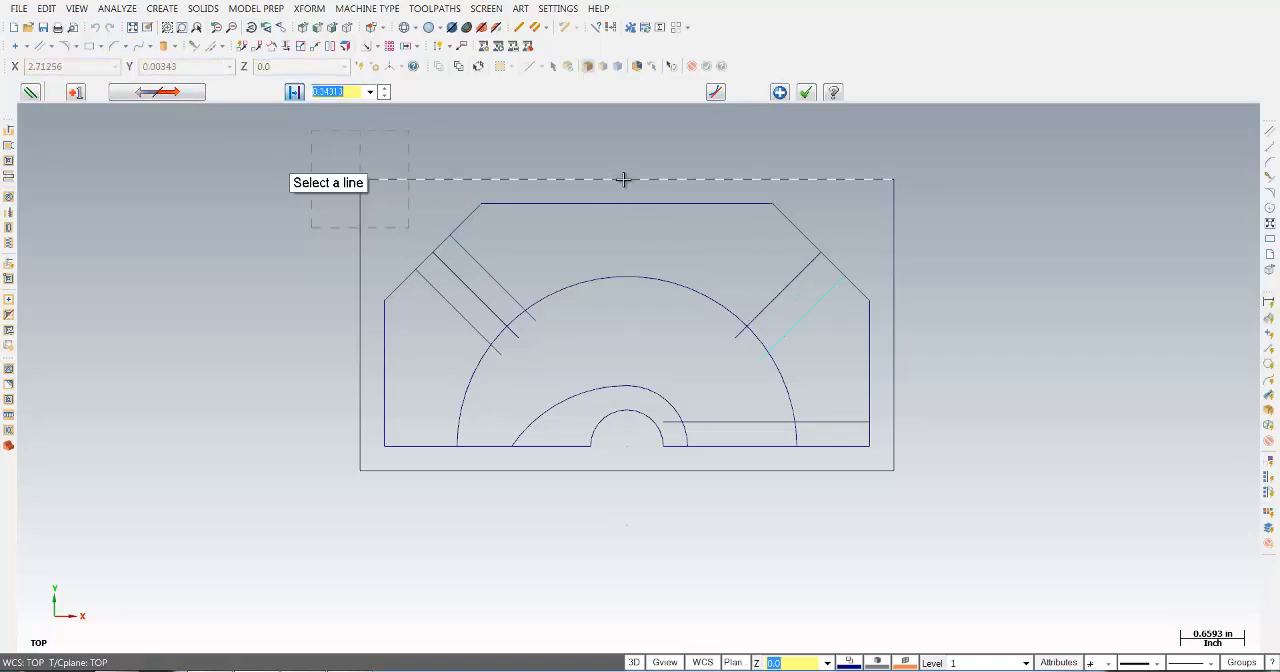
text(0.25)
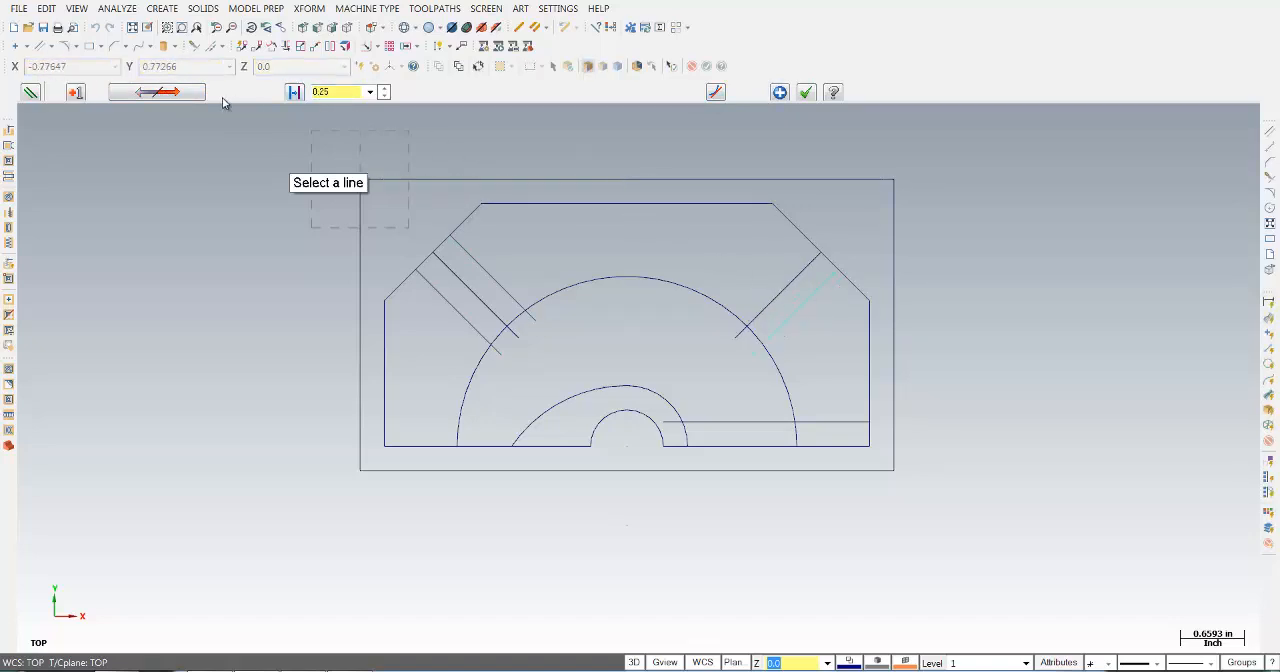
click(190, 94)
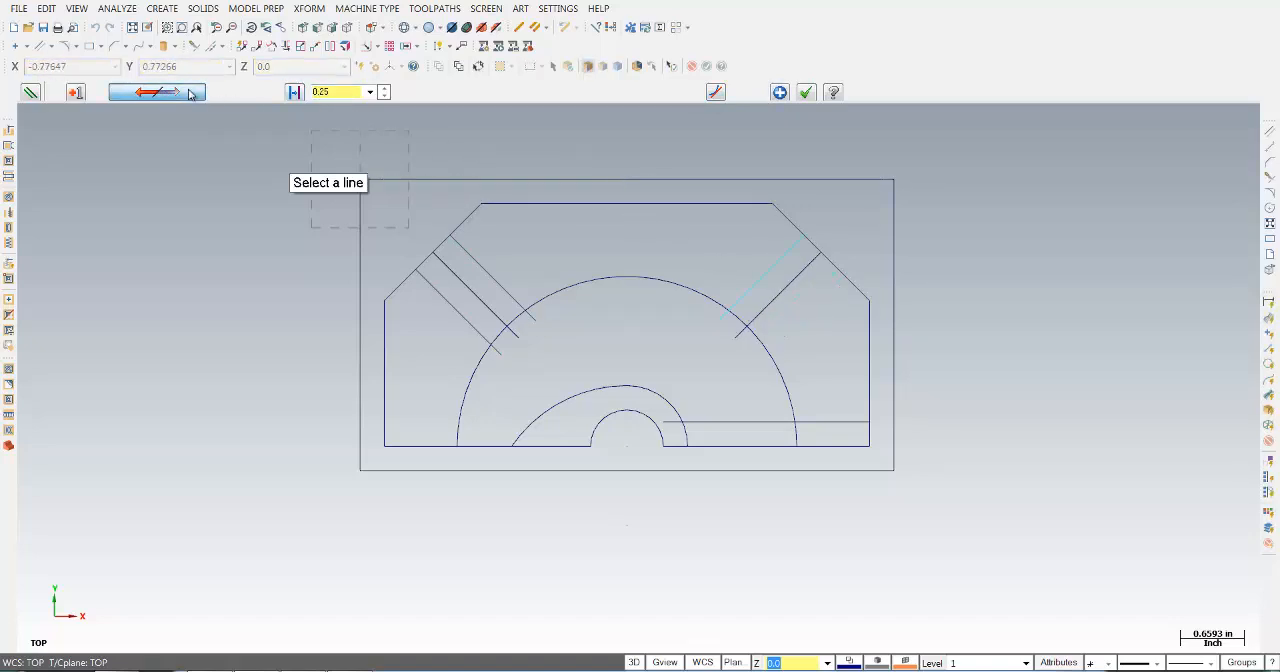
click(809, 95)
- Delete the two original angled lines in the middle of the left and right slots
click(792, 278)
click(462, 285)
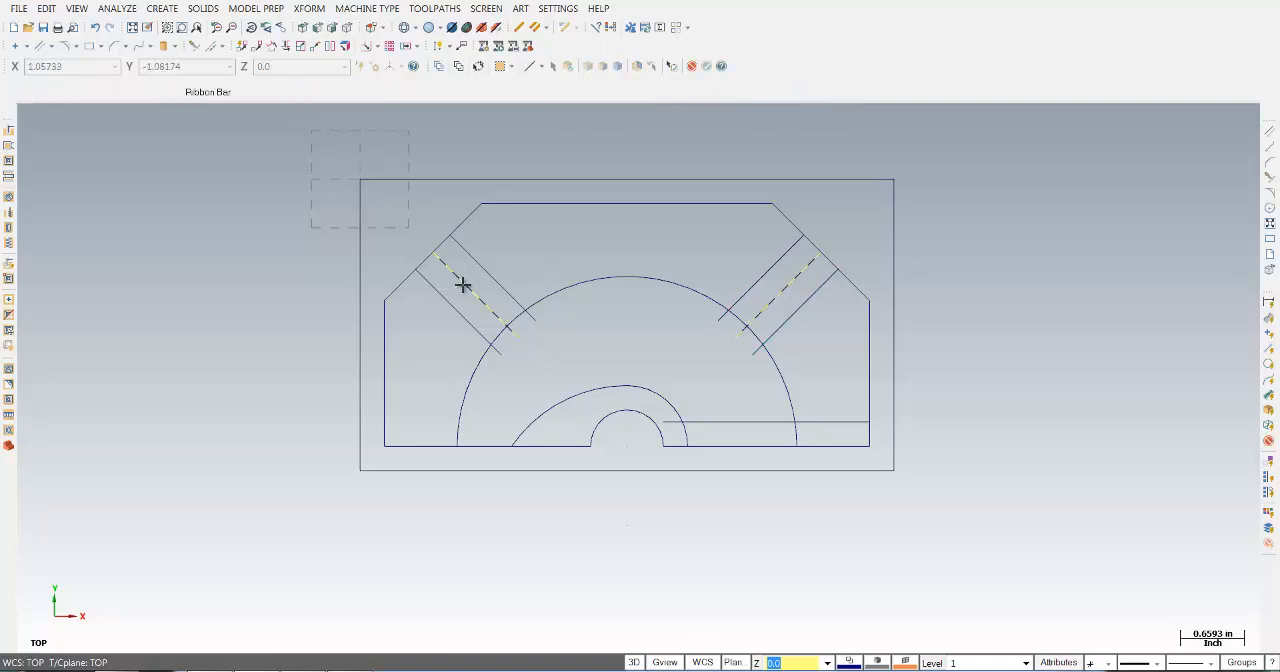
key(Delete)
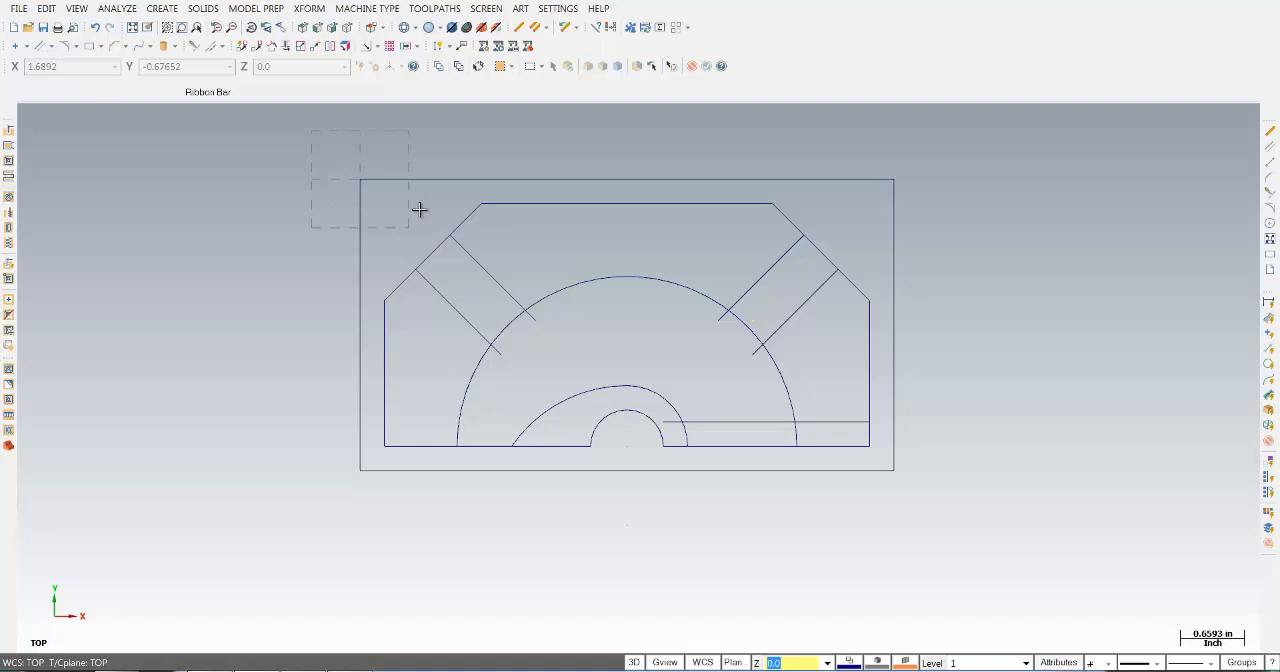
- Trim the inner ends of the four angled slot lines to the large arc using single-entity trim
click(193, 47)
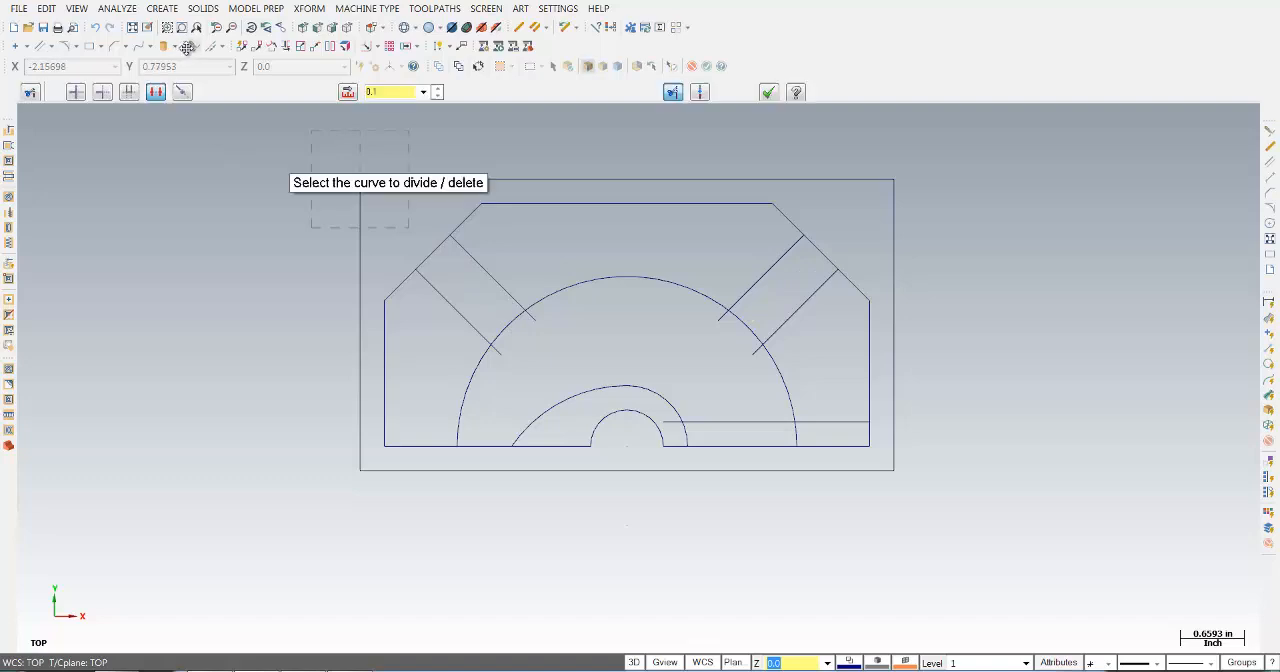
click(76, 92)
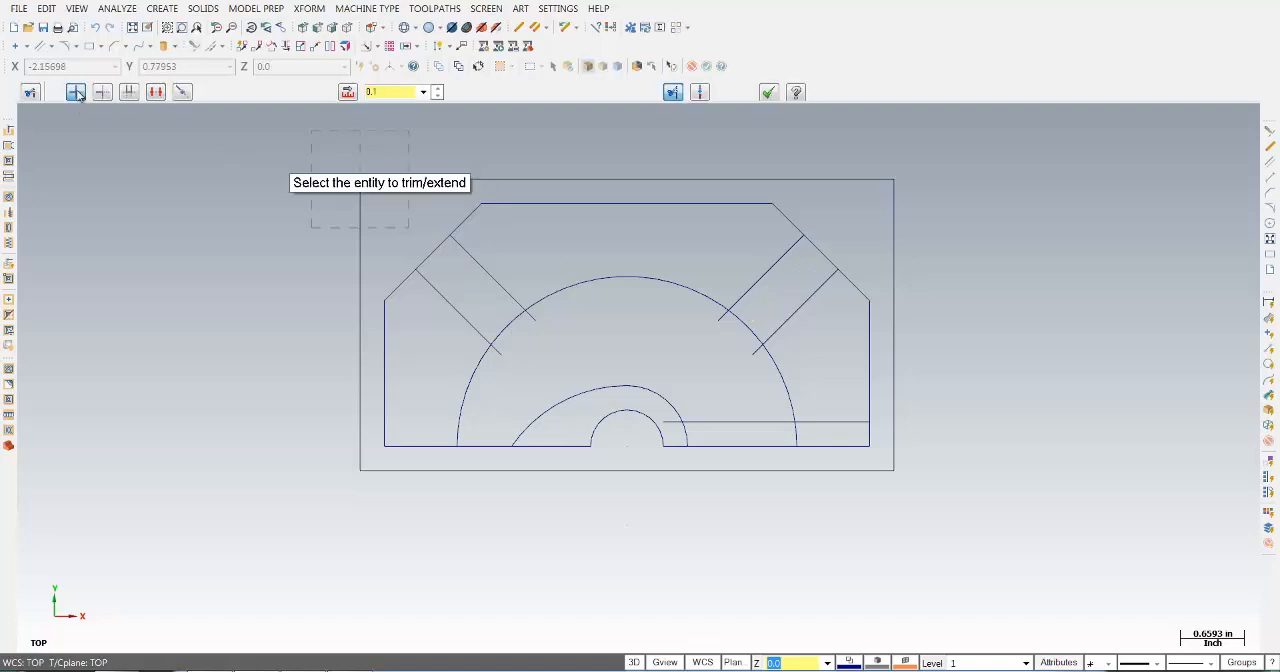
click(472, 317)
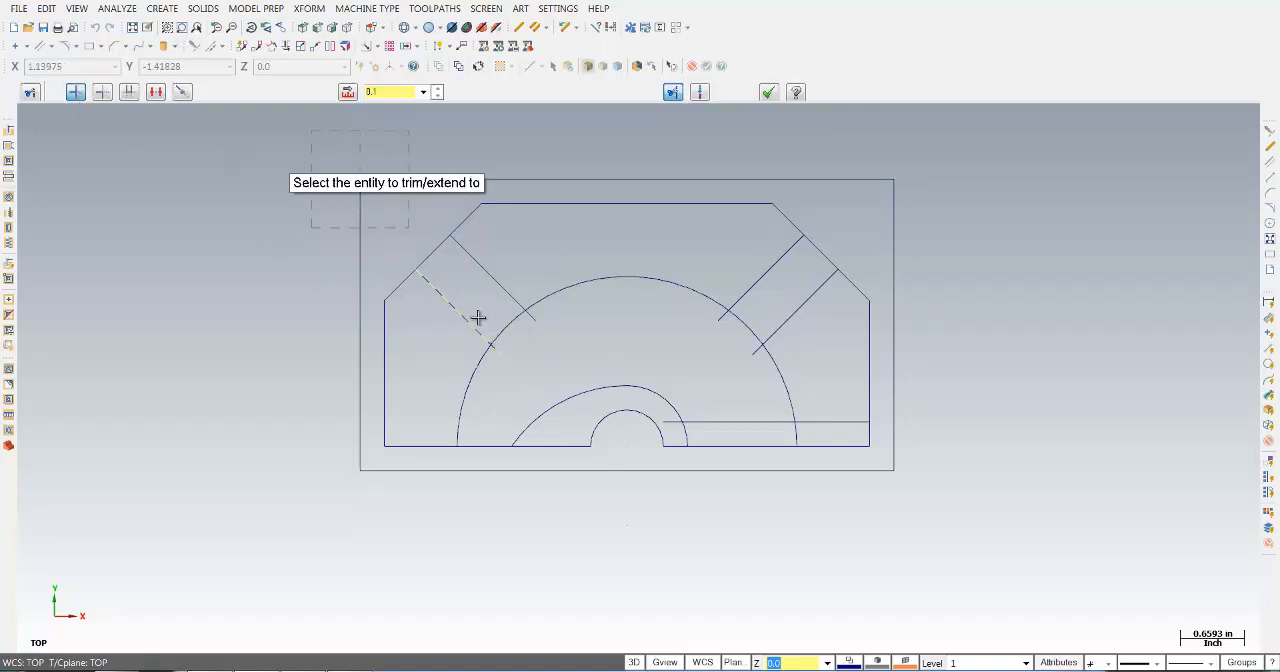
click(541, 292)
click(749, 282)
click(708, 294)
click(793, 312)
click(754, 330)
- Trim the large arc's right end to the horizontal offset line, and trim that line and the smaller tangent arc at their intersection
click(791, 380)
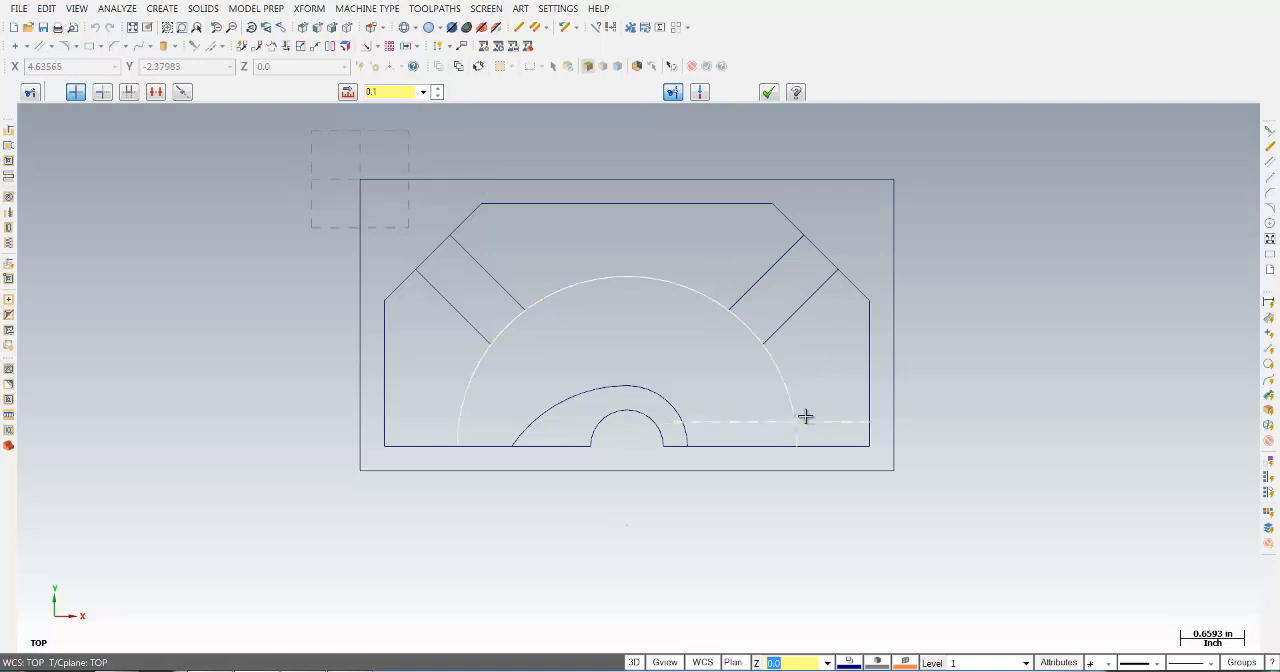
click(776, 424)
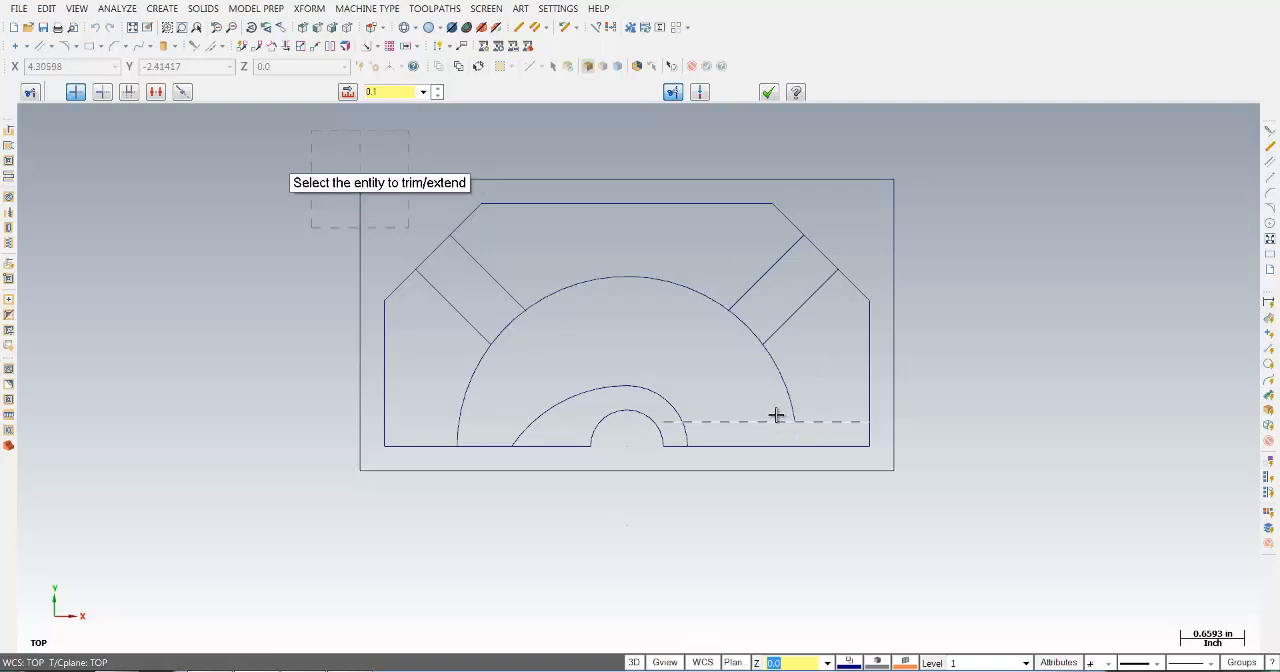
click(776, 418)
click(670, 398)
click(674, 403)
click(703, 421)
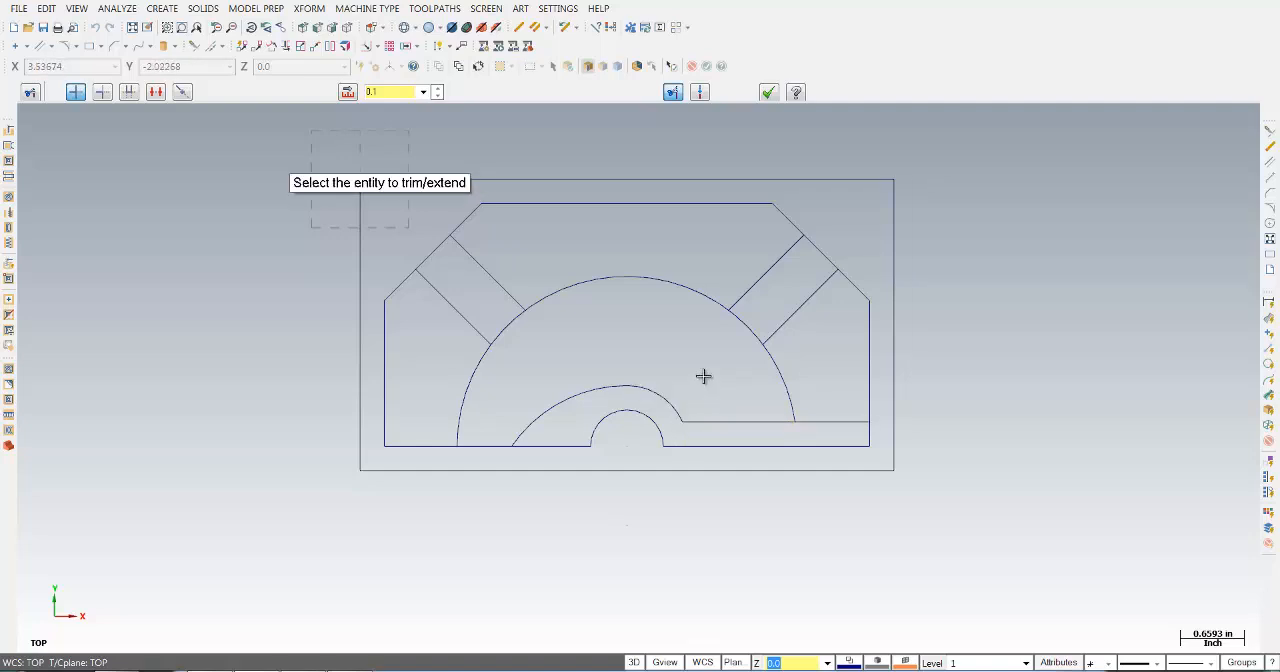
click(772, 95)
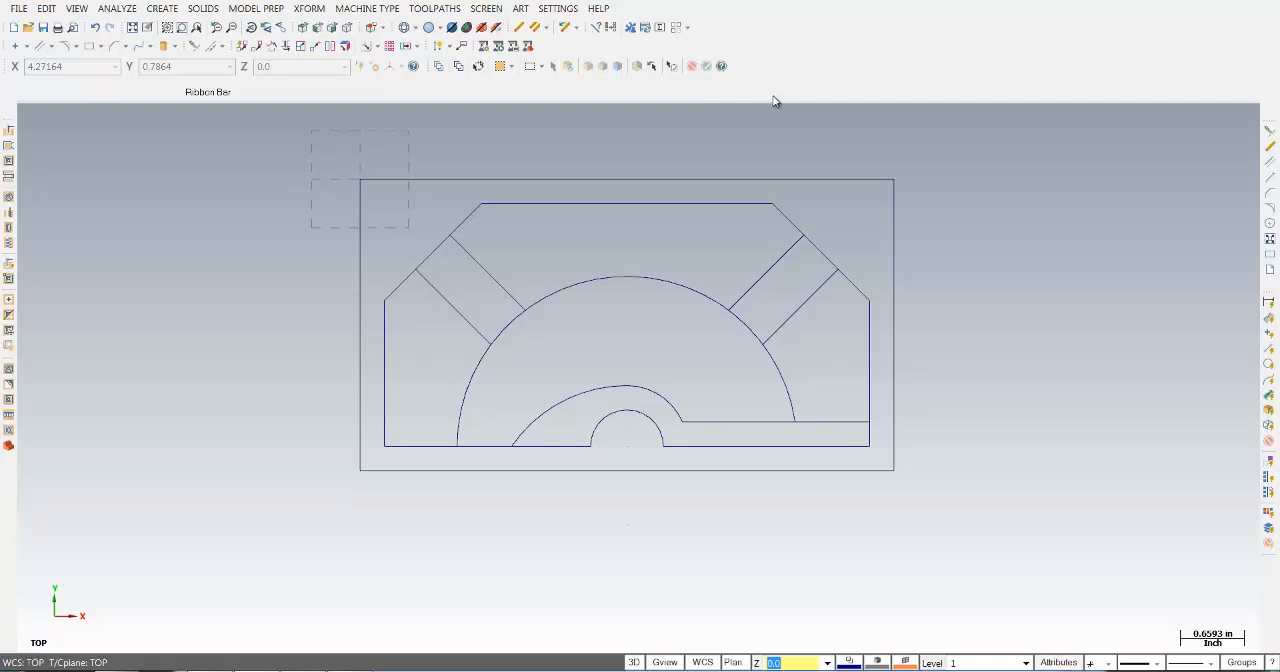
- Save the part as Your_Name_6 in the Mill Level 1 Video Files folder on the desktop
click(18, 8)
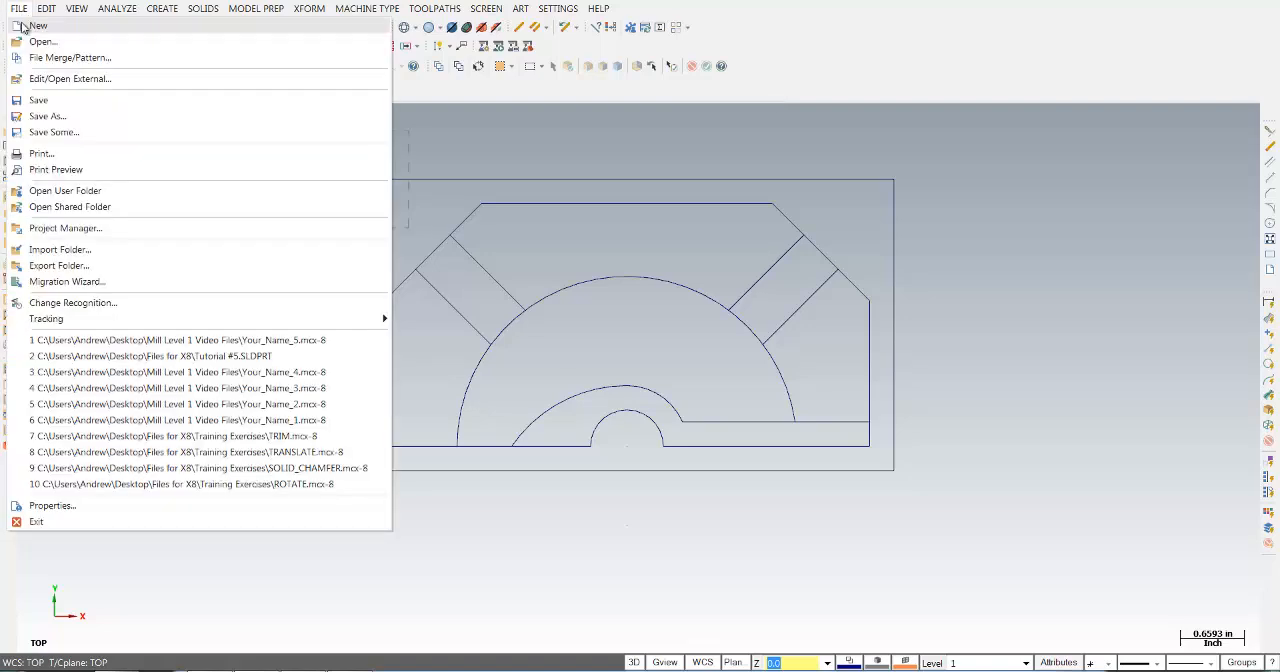
click(38, 99)
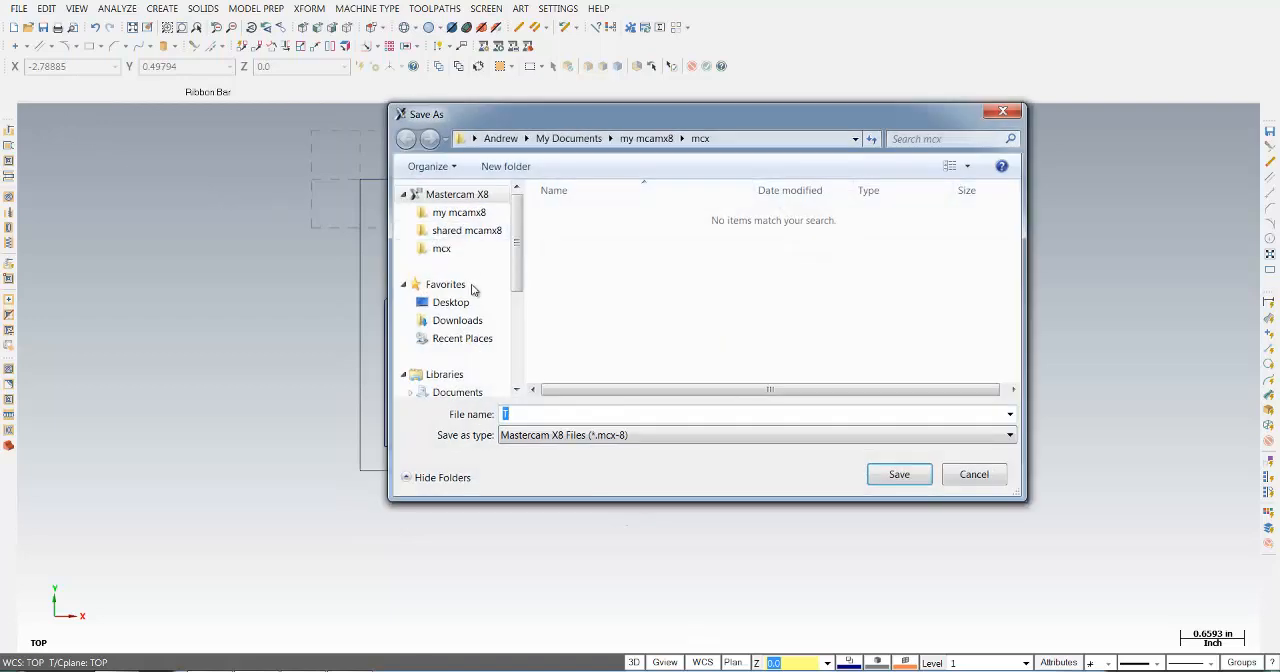
click(465, 304)
double_click(629, 355)
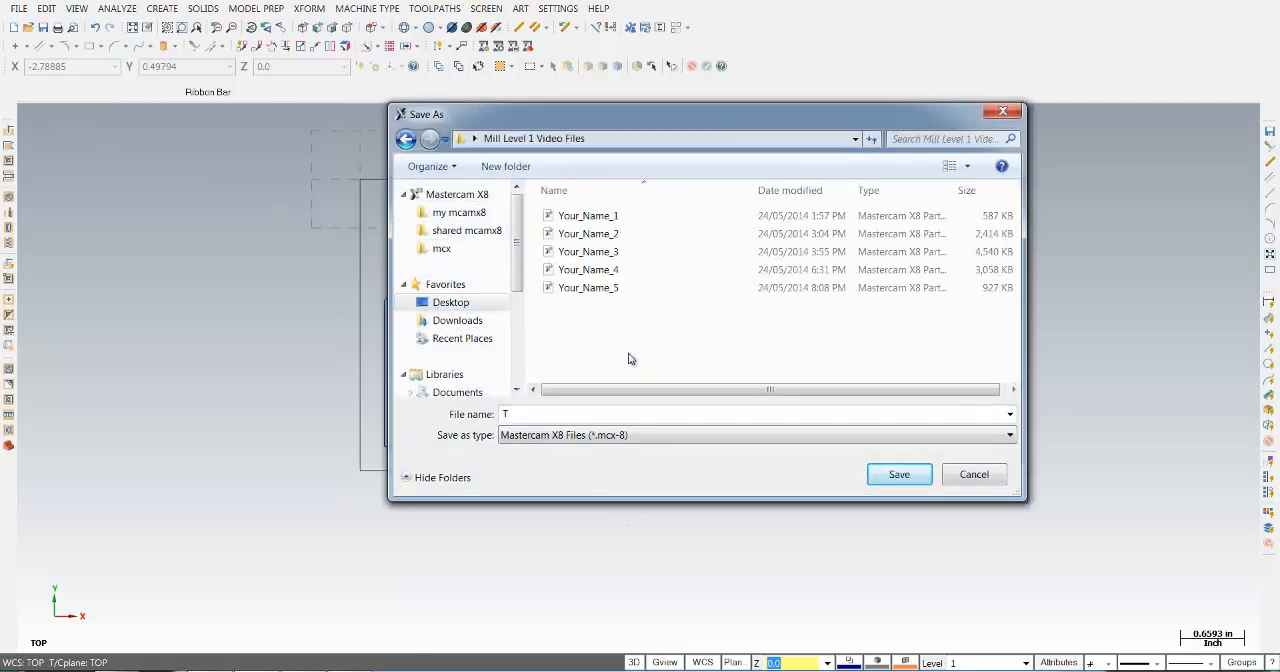
click(605, 288)
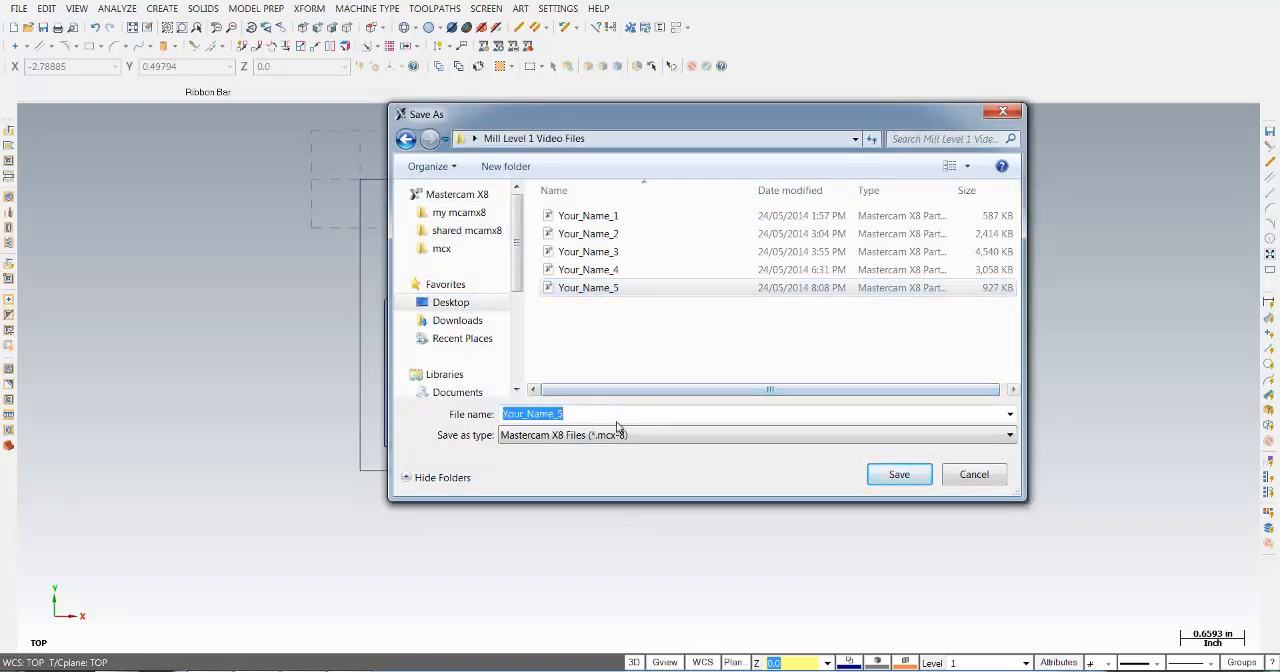
click(687, 418)
key(BackSpace)
text(6)
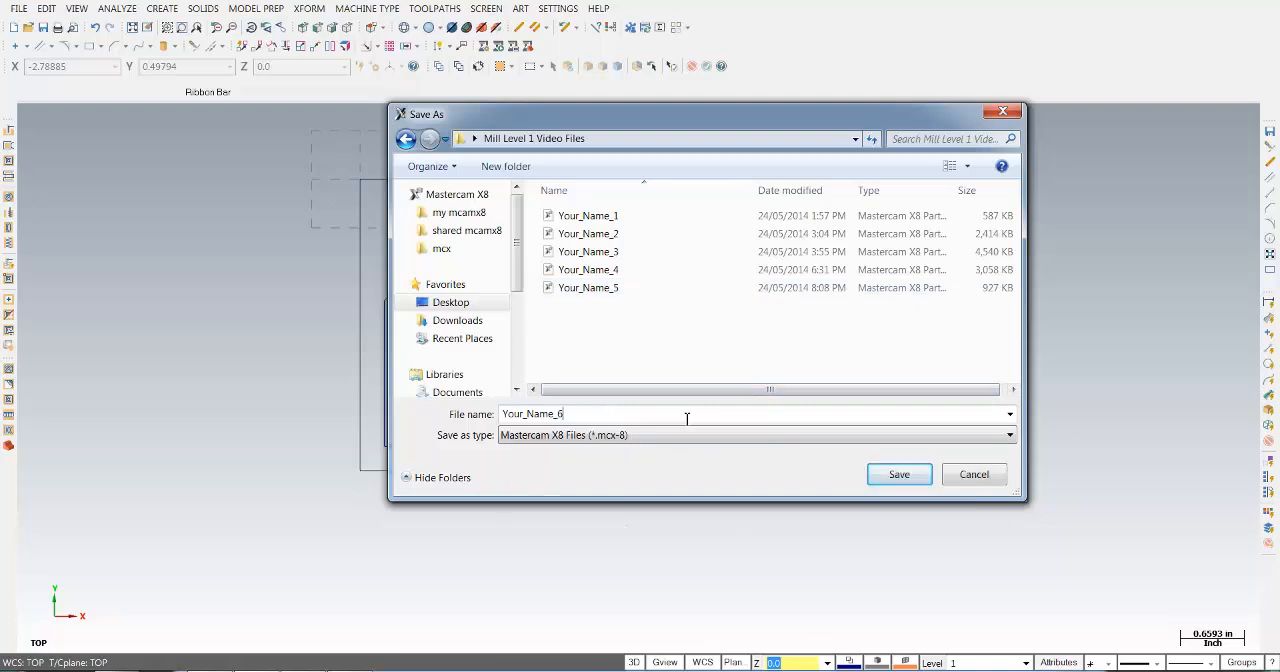
key(Return)
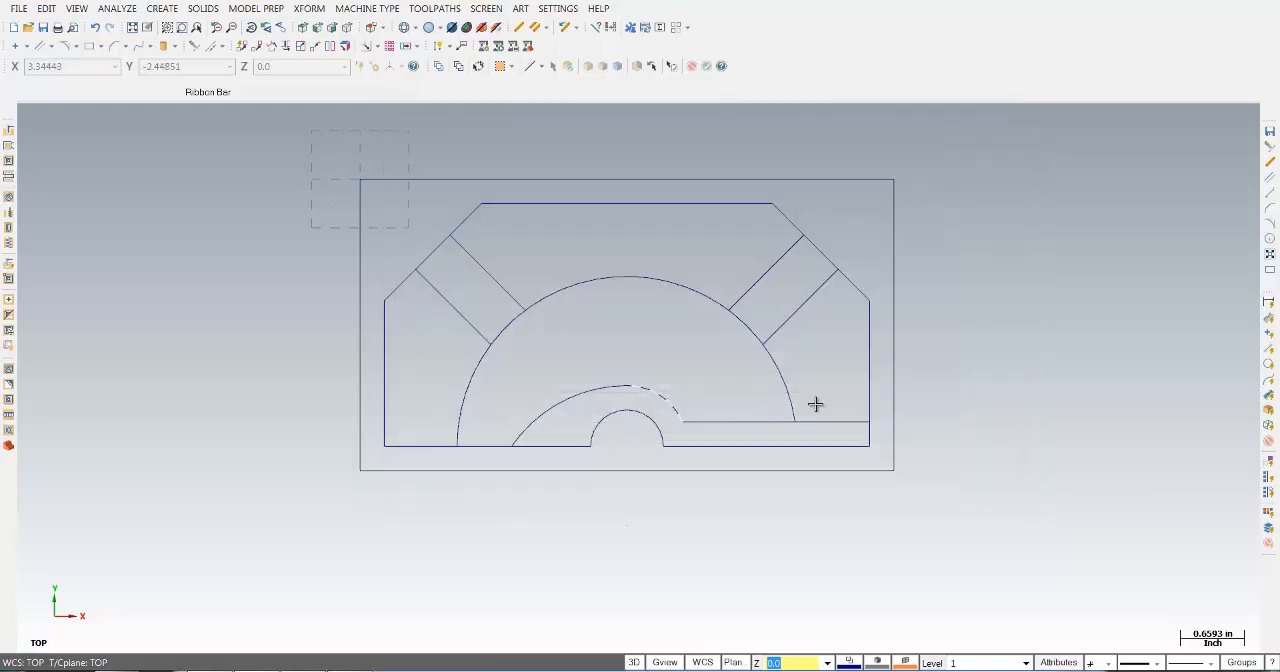